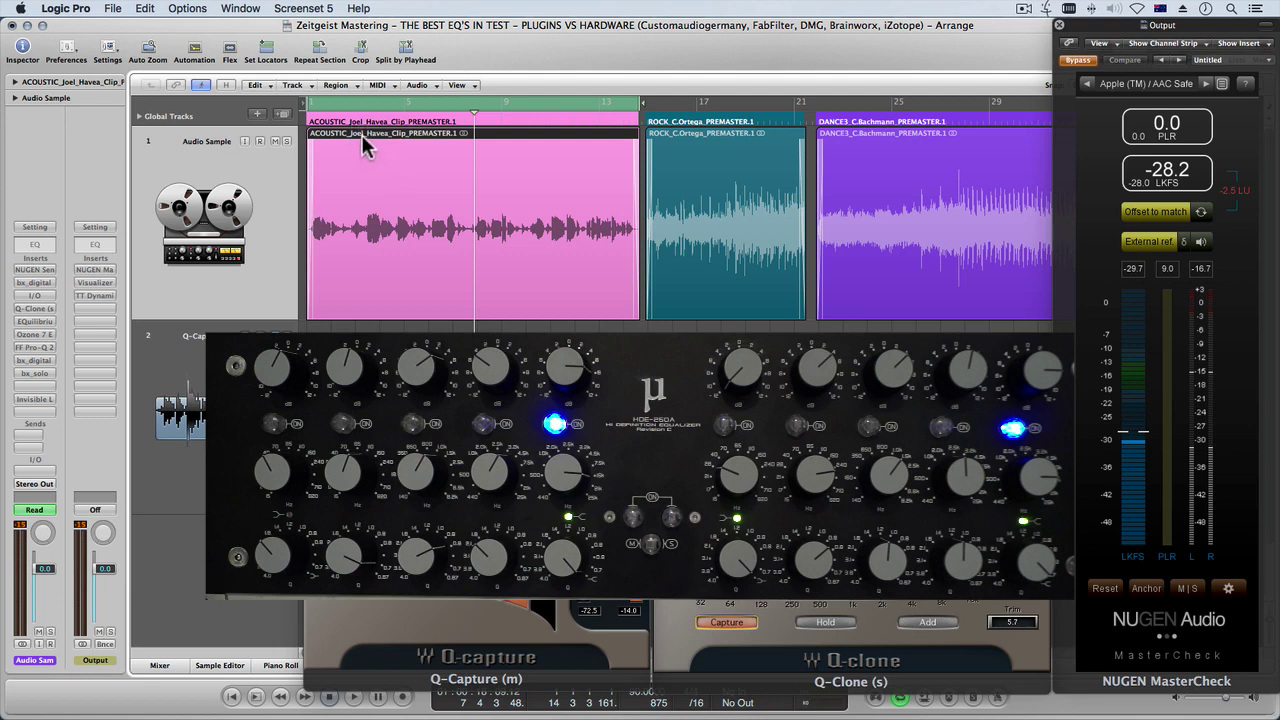
# - Select the ROCK premaster region and start playback
pyautogui.click(697, 175)
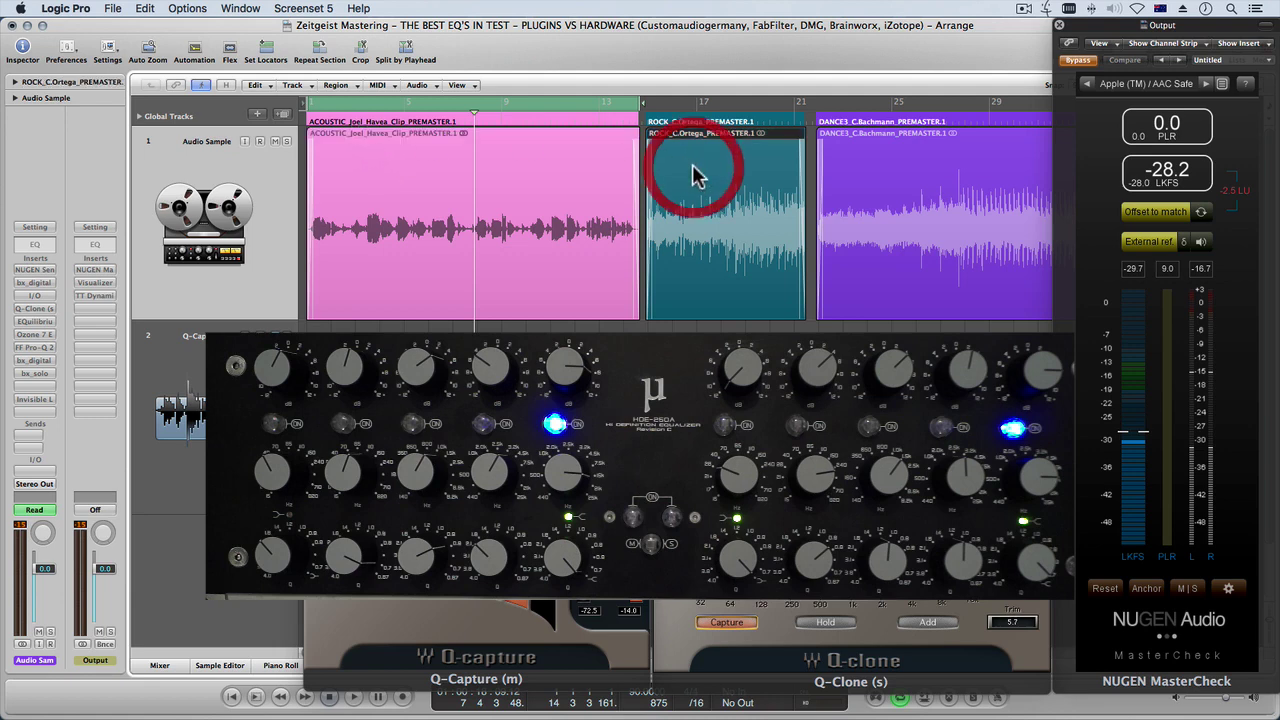
pyautogui.press('space')
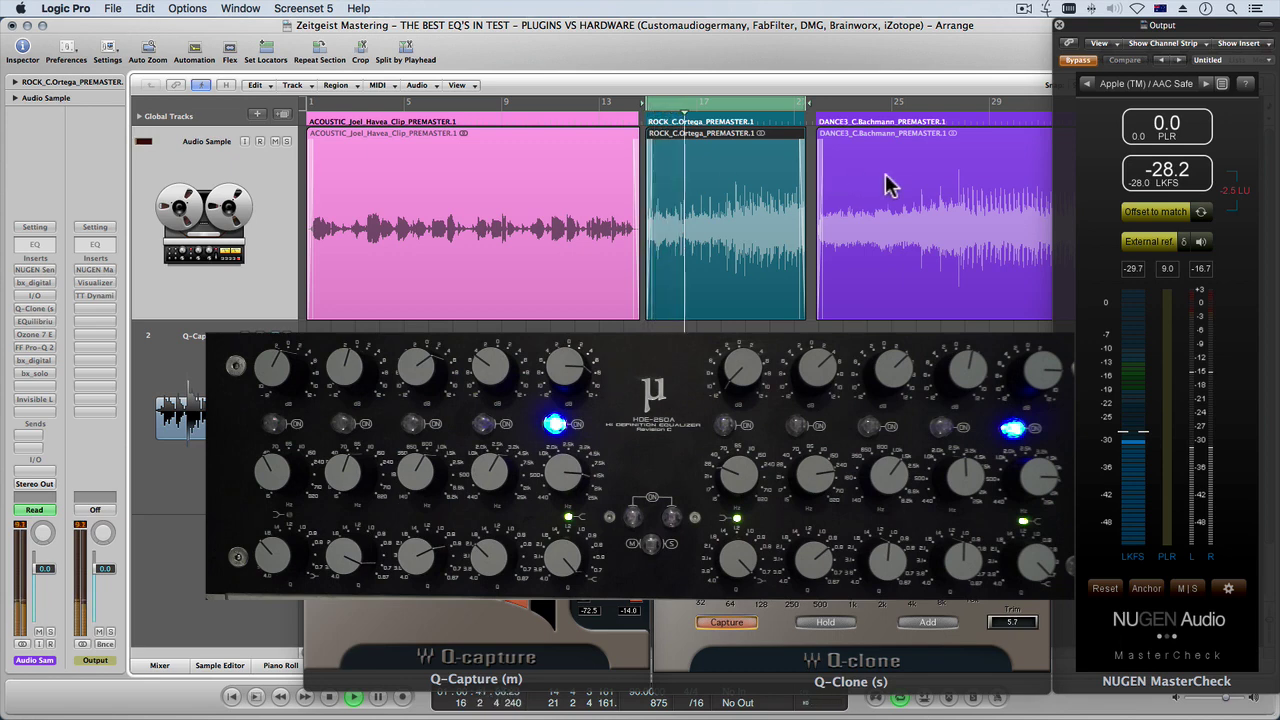
pyautogui.click(748, 121)
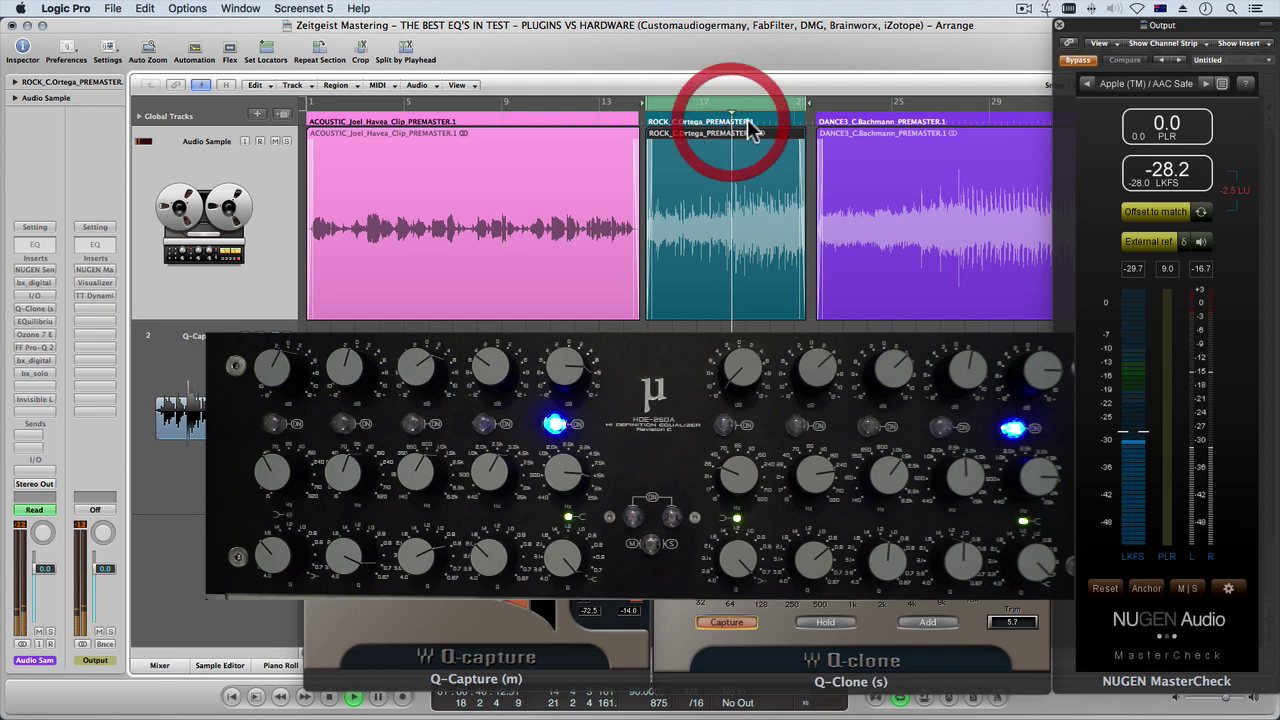
# - Set the locators to the DANCE3 region so playback jumps into that premaster
pyautogui.click(903, 172)
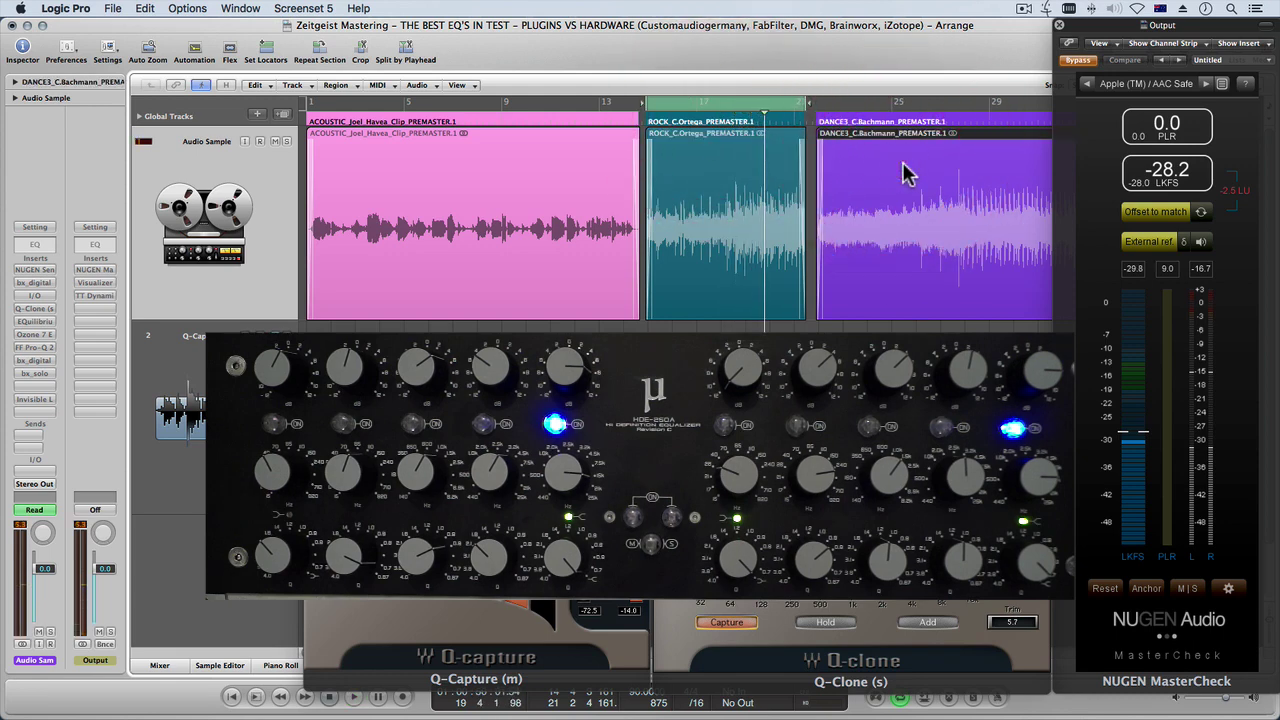
pyautogui.press('super+u')
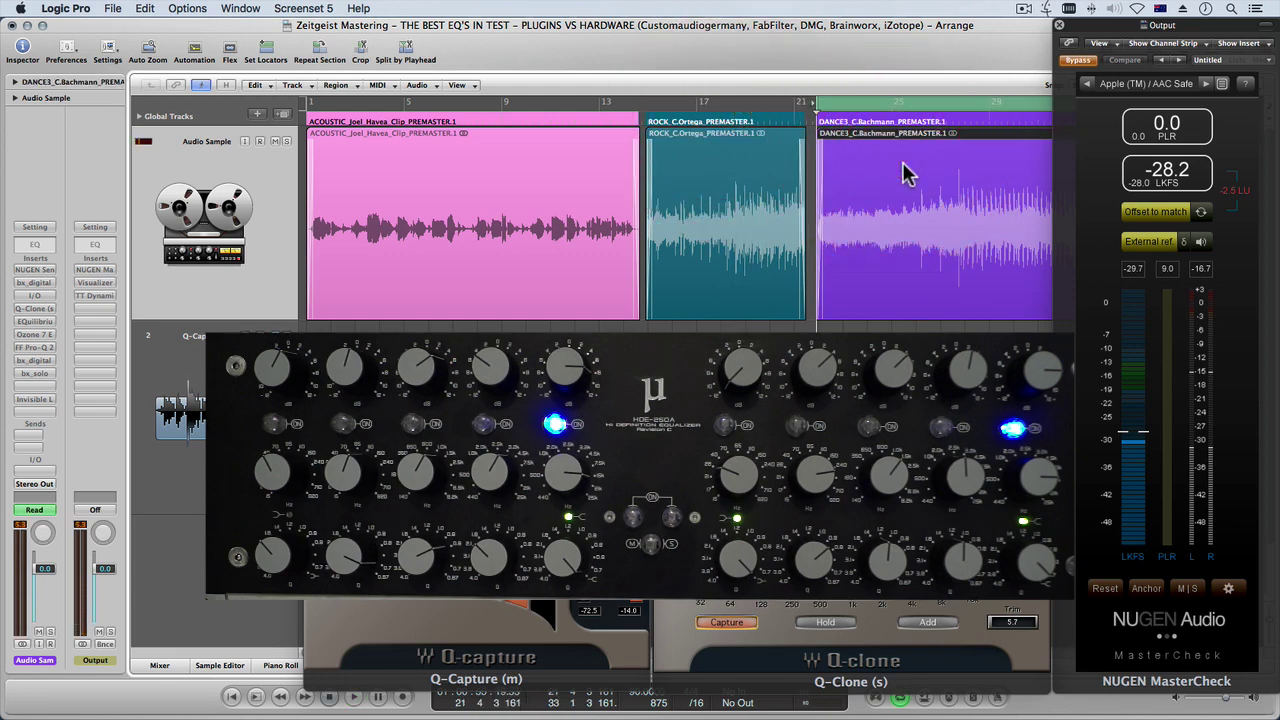
pyautogui.click(962, 126)
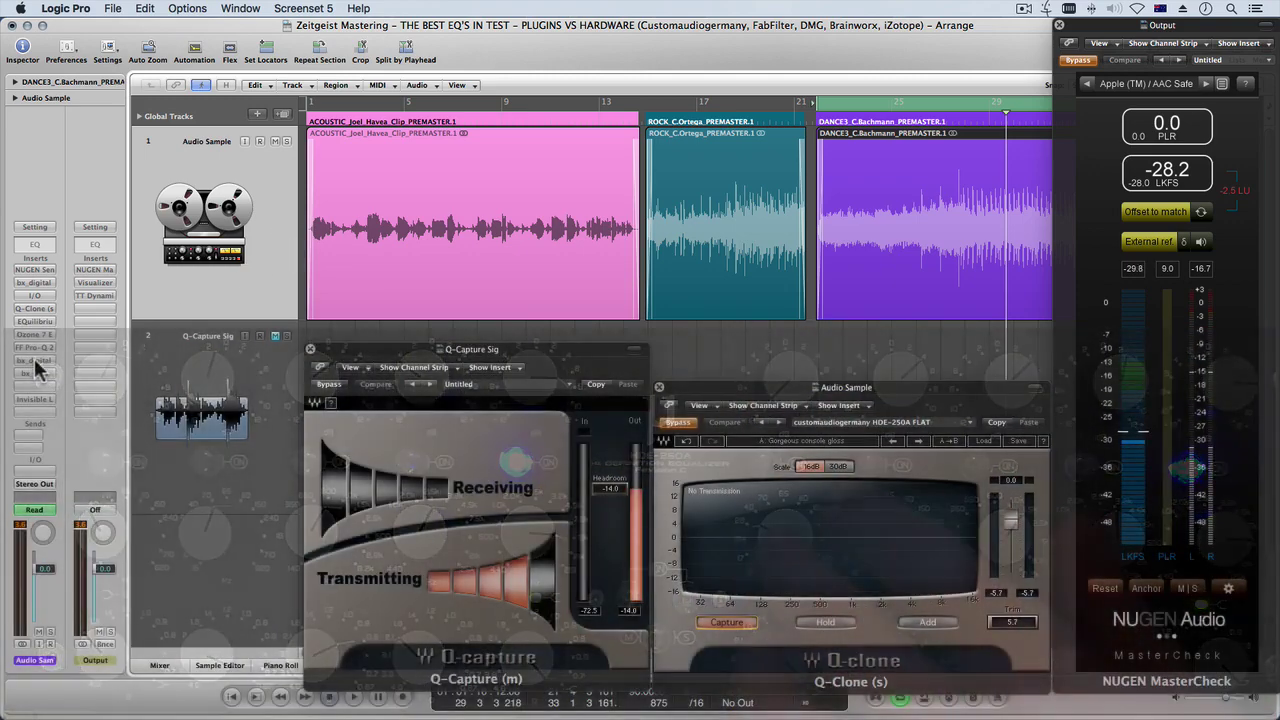
# - Open bx_digital V2 and EQuilibrium on Audio Sample to check their HDE-250A clone curves, then close both
pyautogui.click(34, 362)
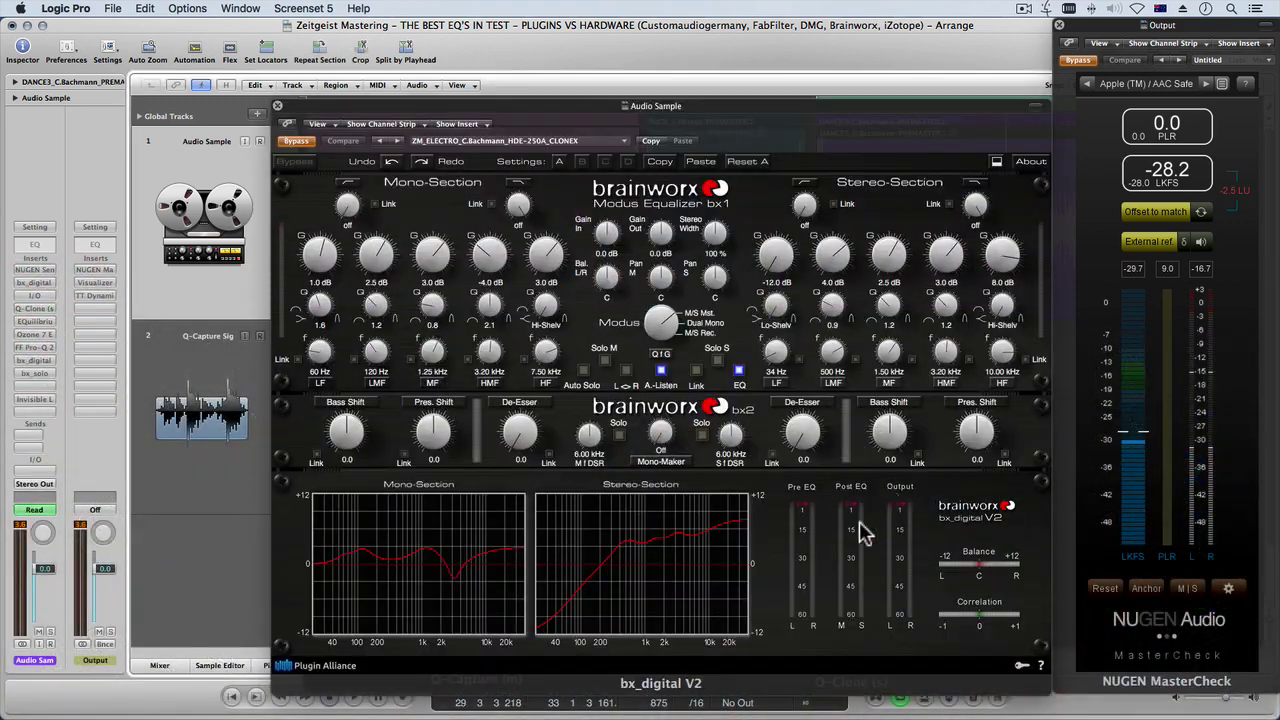
pyautogui.click(35, 320)
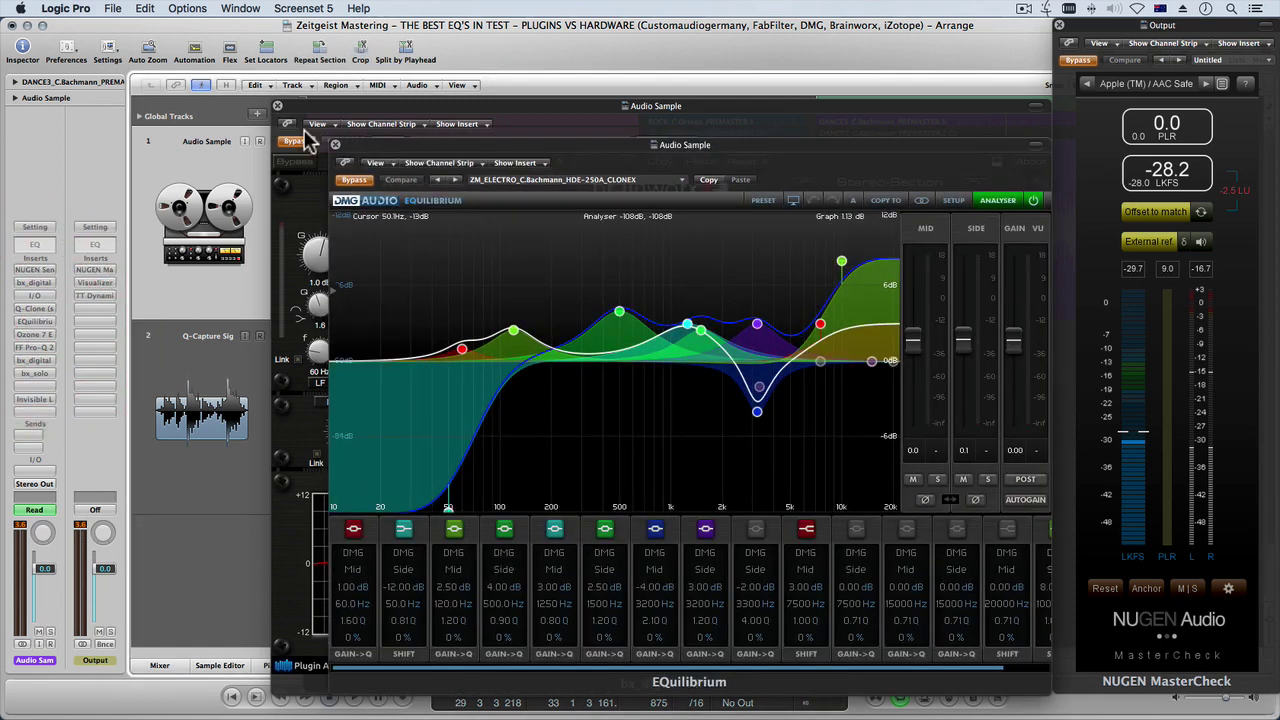
pyautogui.click(336, 146)
pyautogui.click(279, 104)
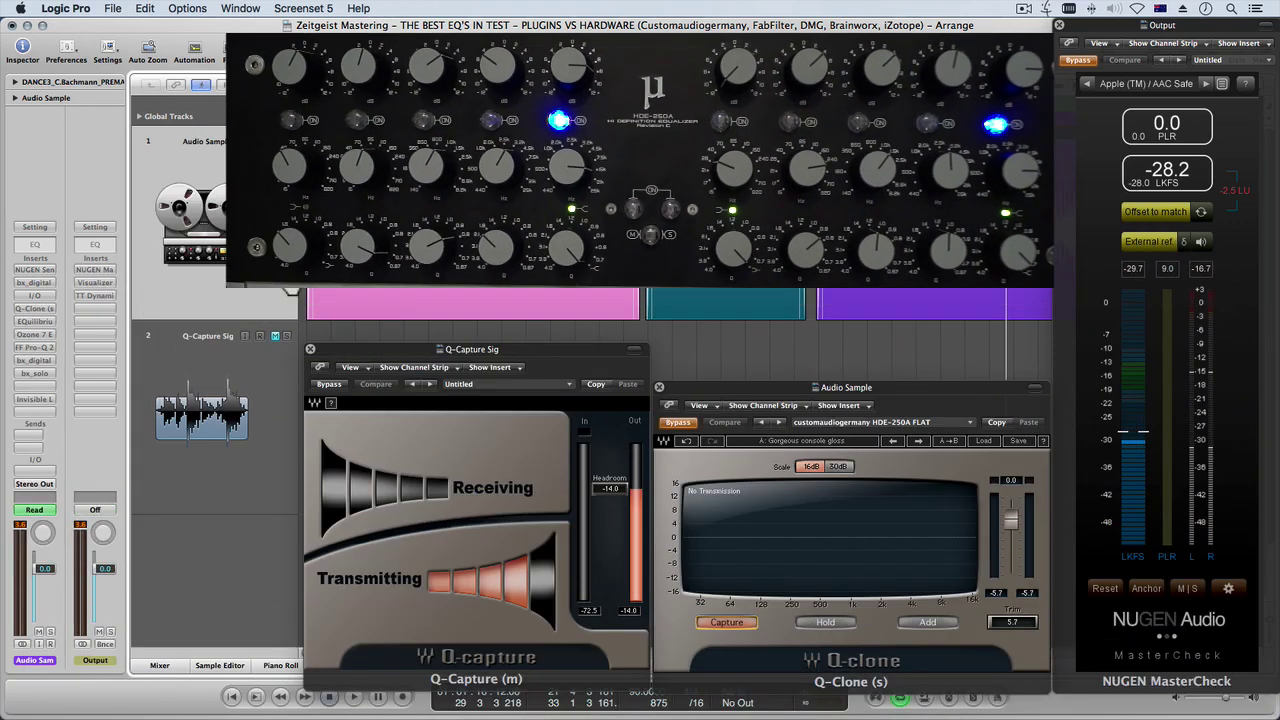
# - Unmute and record-enable track 2 Q-Capture Sig, then show the Bus 10 aux return
pyautogui.moveTo(421, 354); pyautogui.dragTo(421, 358)
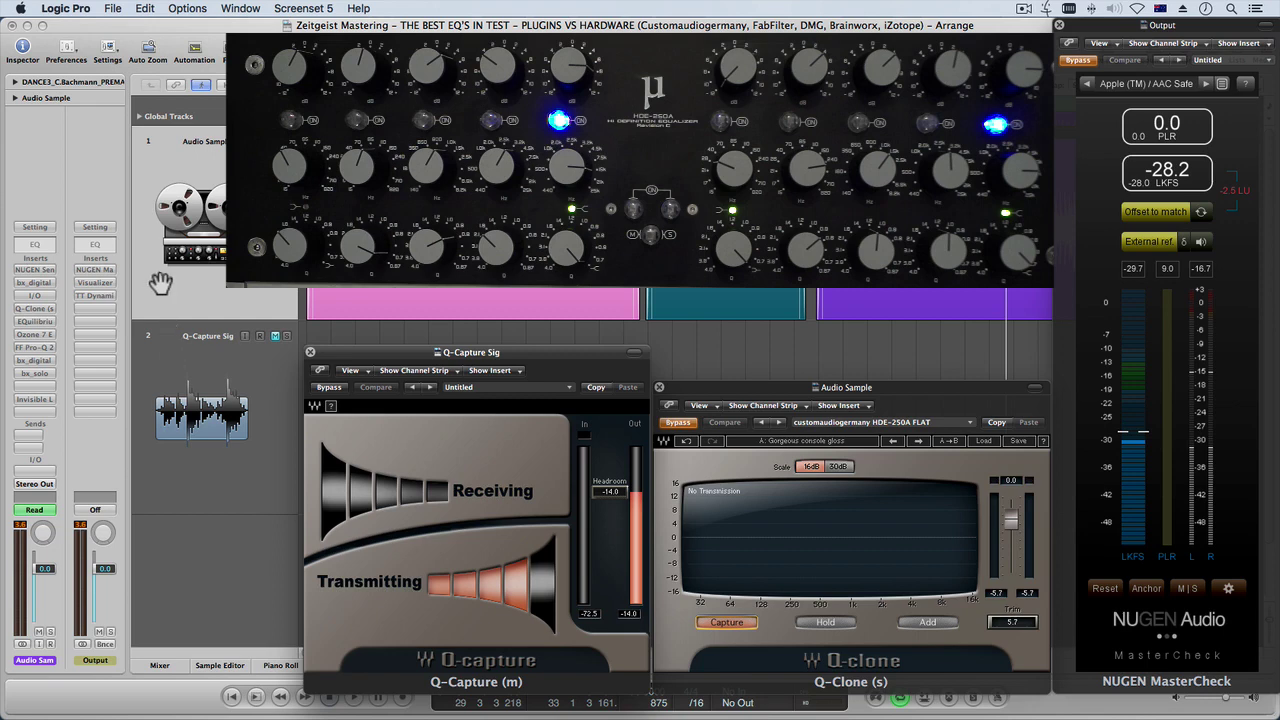
pyautogui.click(172, 360)
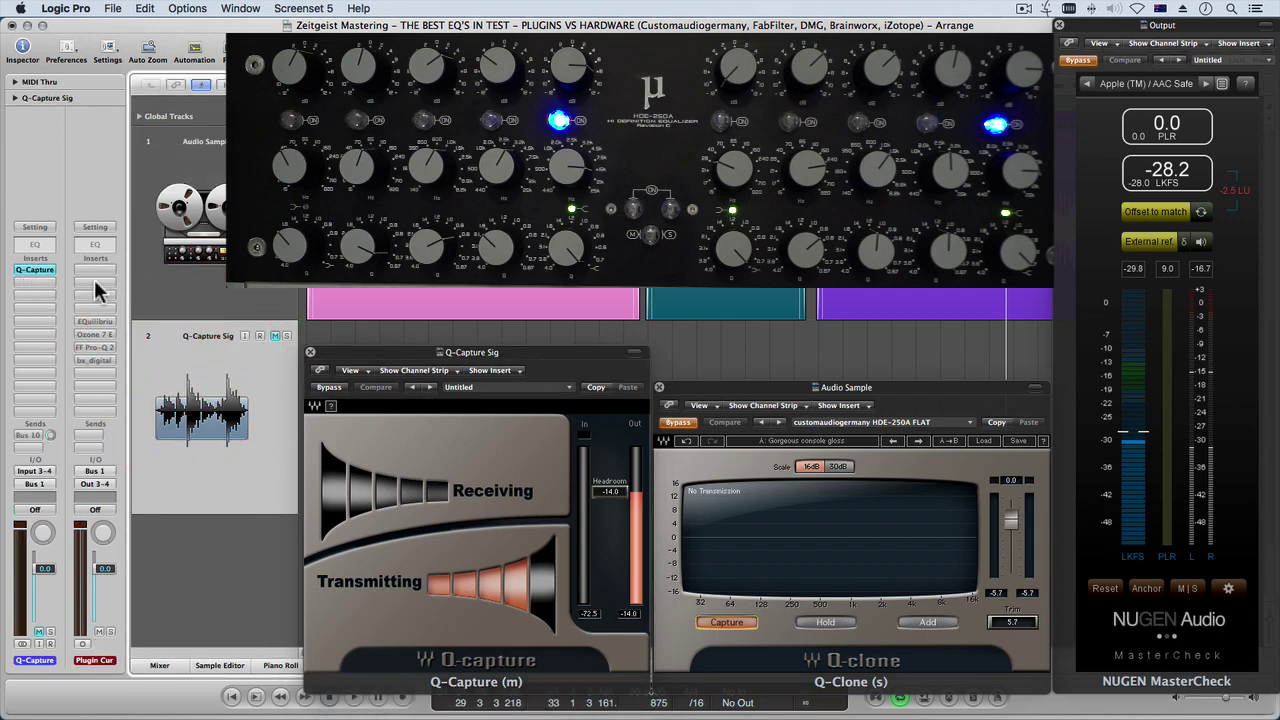
pyautogui.click(259, 336)
pyautogui.click(259, 336)
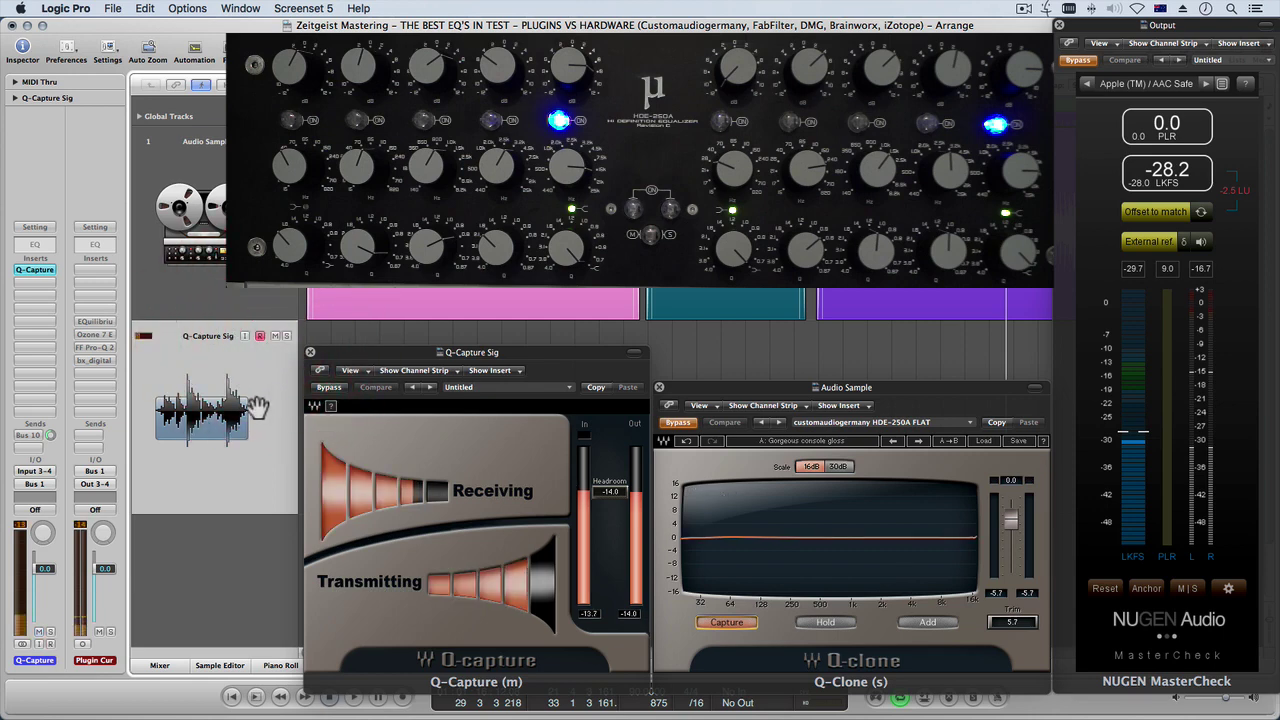
pyautogui.click(30, 437)
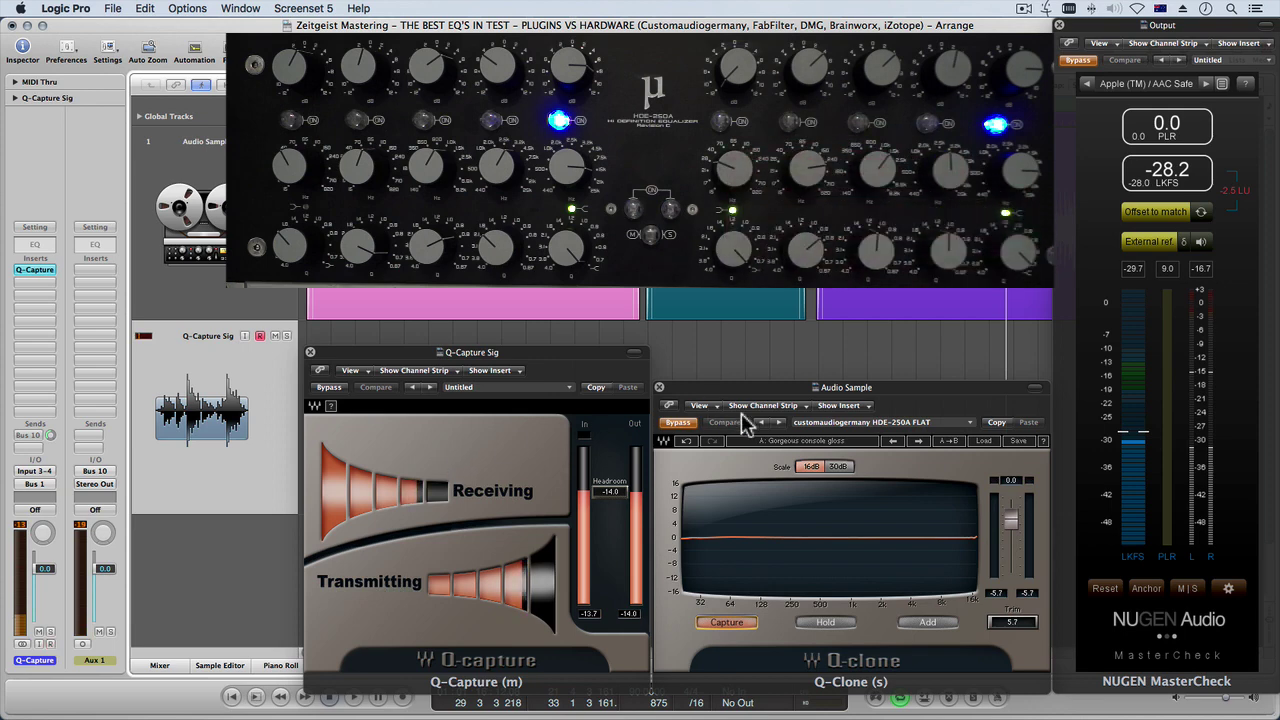
# - Capture the HDE-250A response in Q-Clone, giving a roughly 6 dB boost near 3 kHz
pyautogui.moveTo(805, 388); pyautogui.dragTo(805, 385)
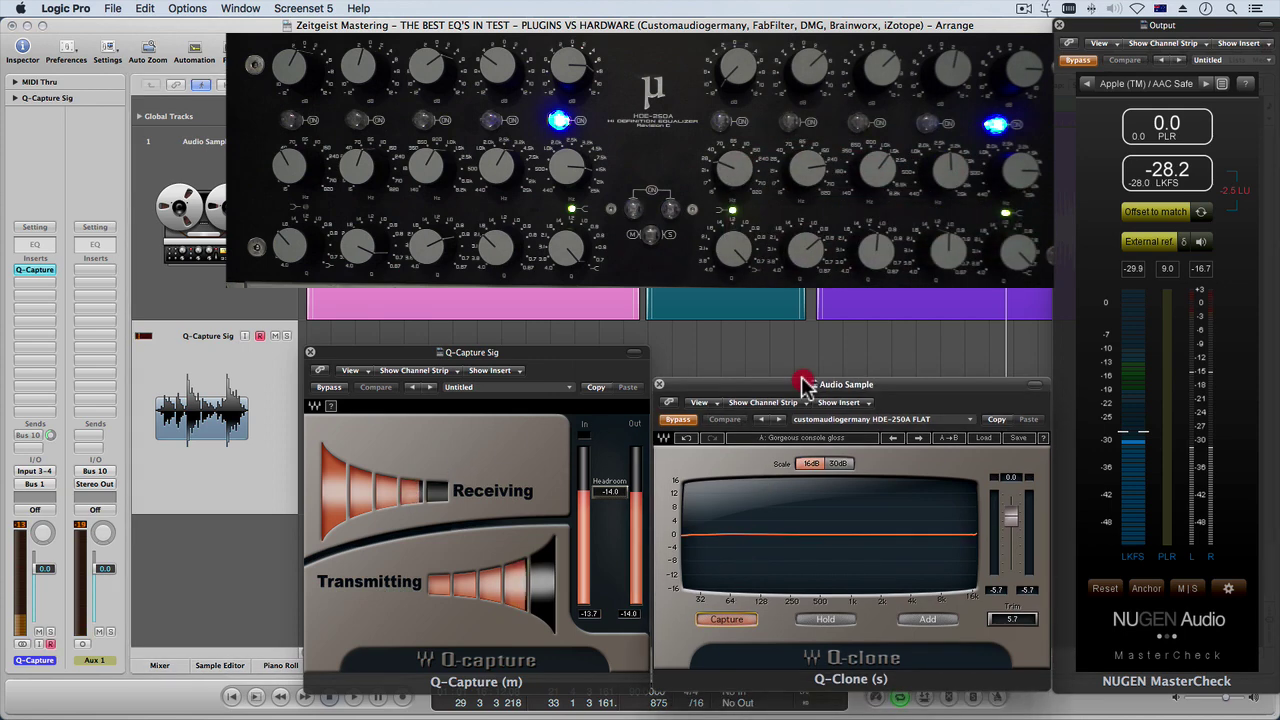
pyautogui.click(733, 620)
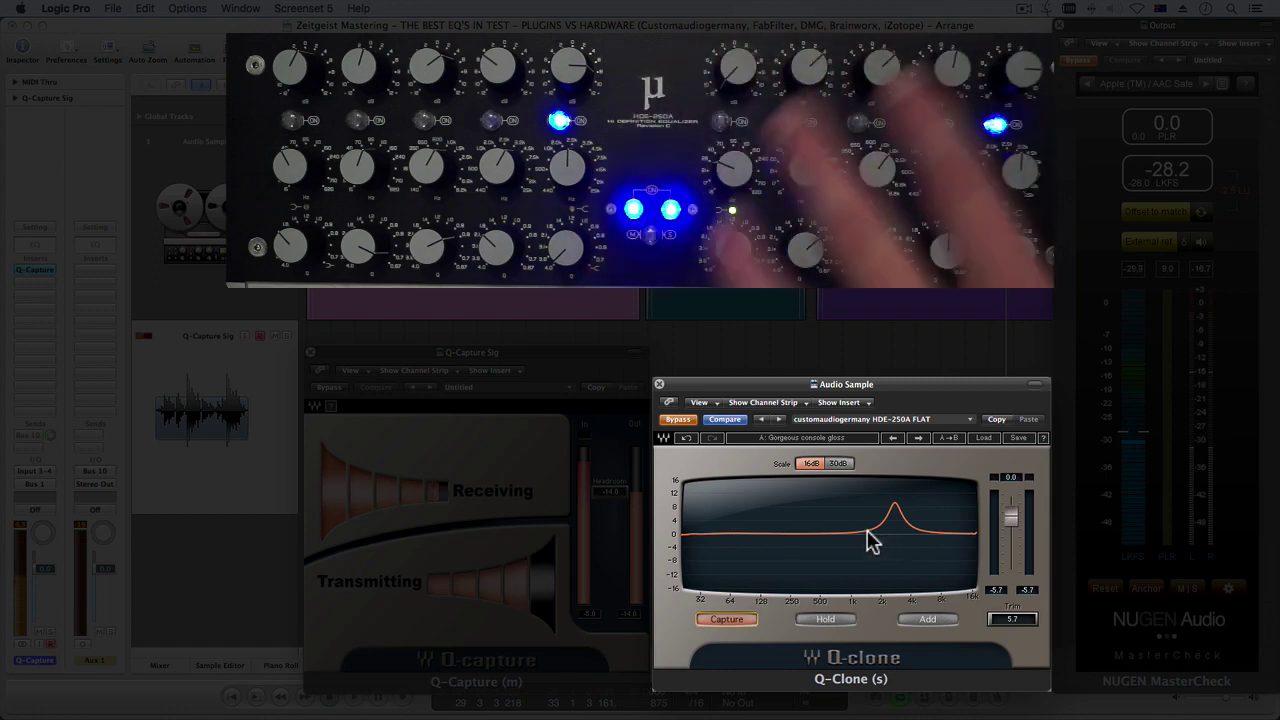
# - Select the Audio Sample channel and reopen its bx_digital V2 EQ beside Q-Clone
pyautogui.click(288, 293)
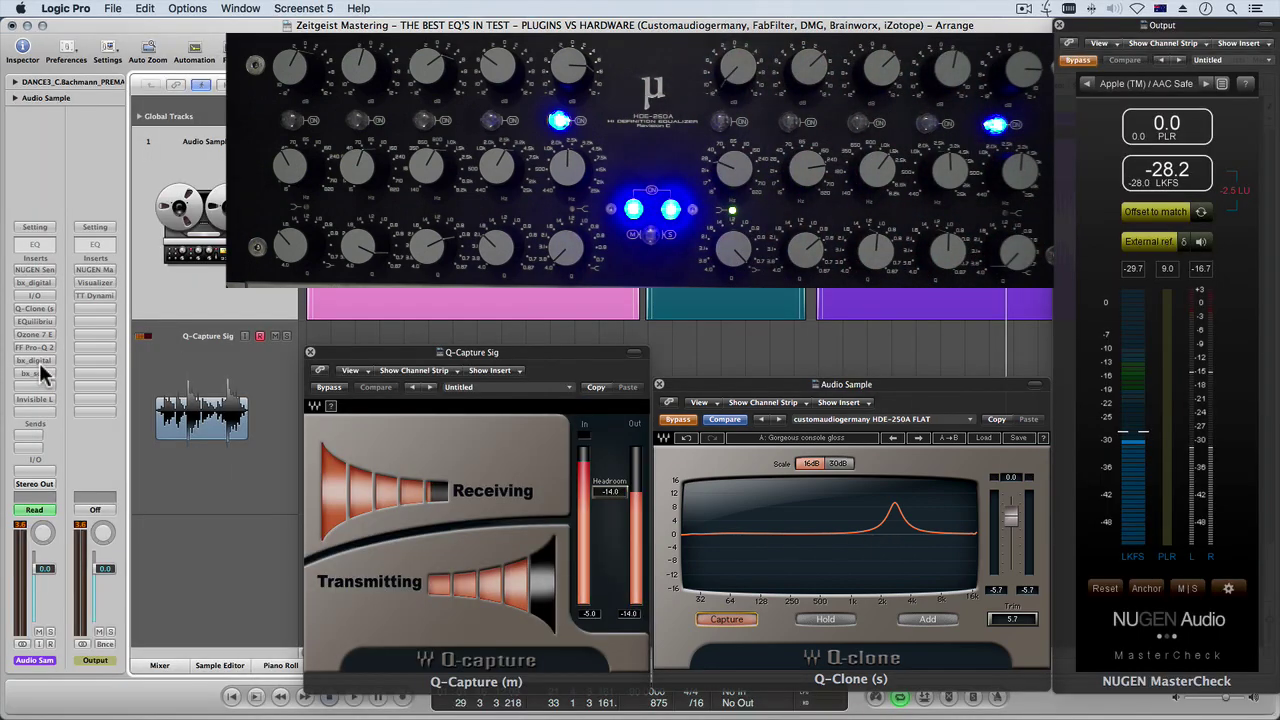
pyautogui.click(38, 365)
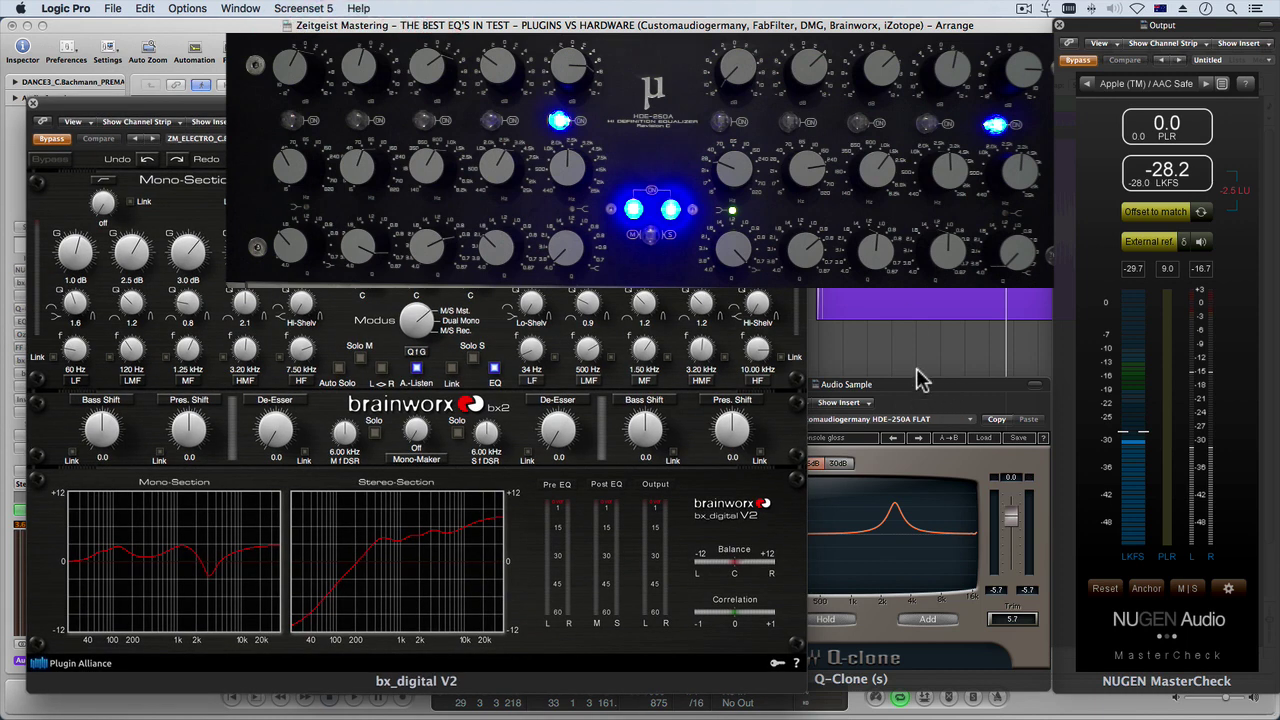
# - Close bx_digital, disarm and mute Q-Capture Sig, and open the Invisible Limiter on Audio Sample
pyautogui.moveTo(887, 398)
pyautogui.mouseDown()
pyautogui.moveTo(891, 380)
pyautogui.moveTo(863, 391)
pyautogui.mouseUp()
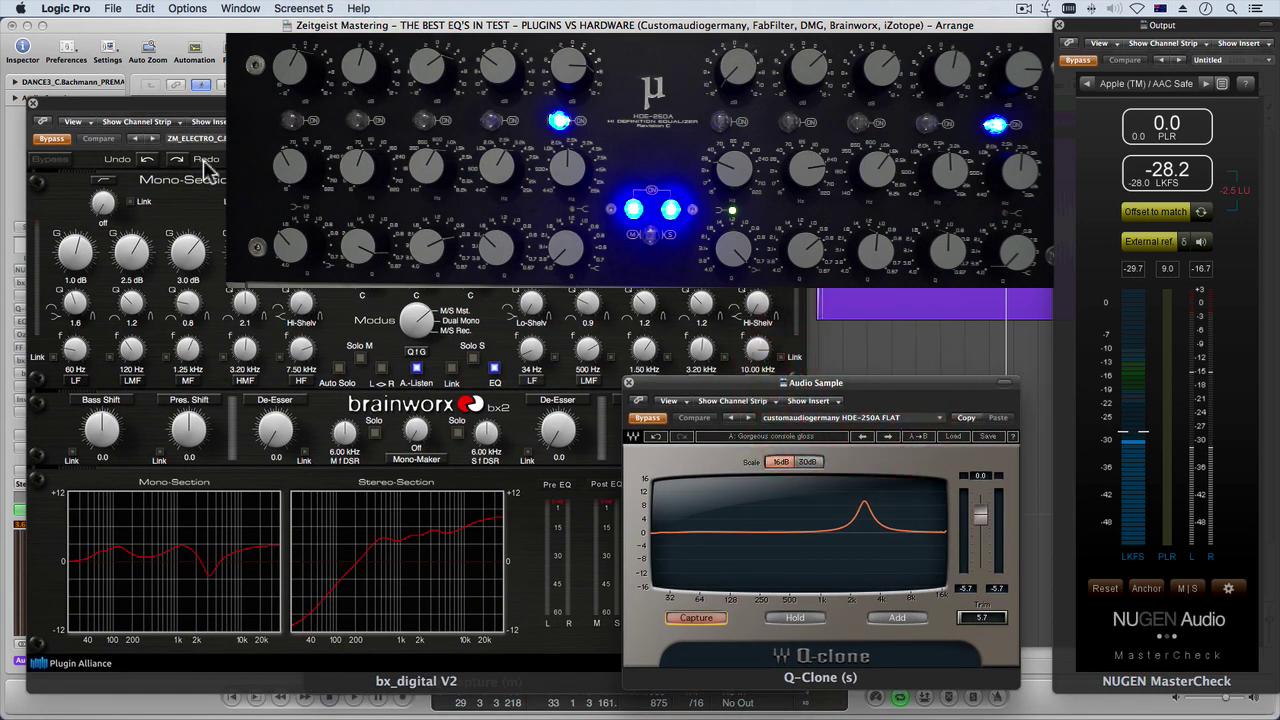
pyautogui.click(31, 103)
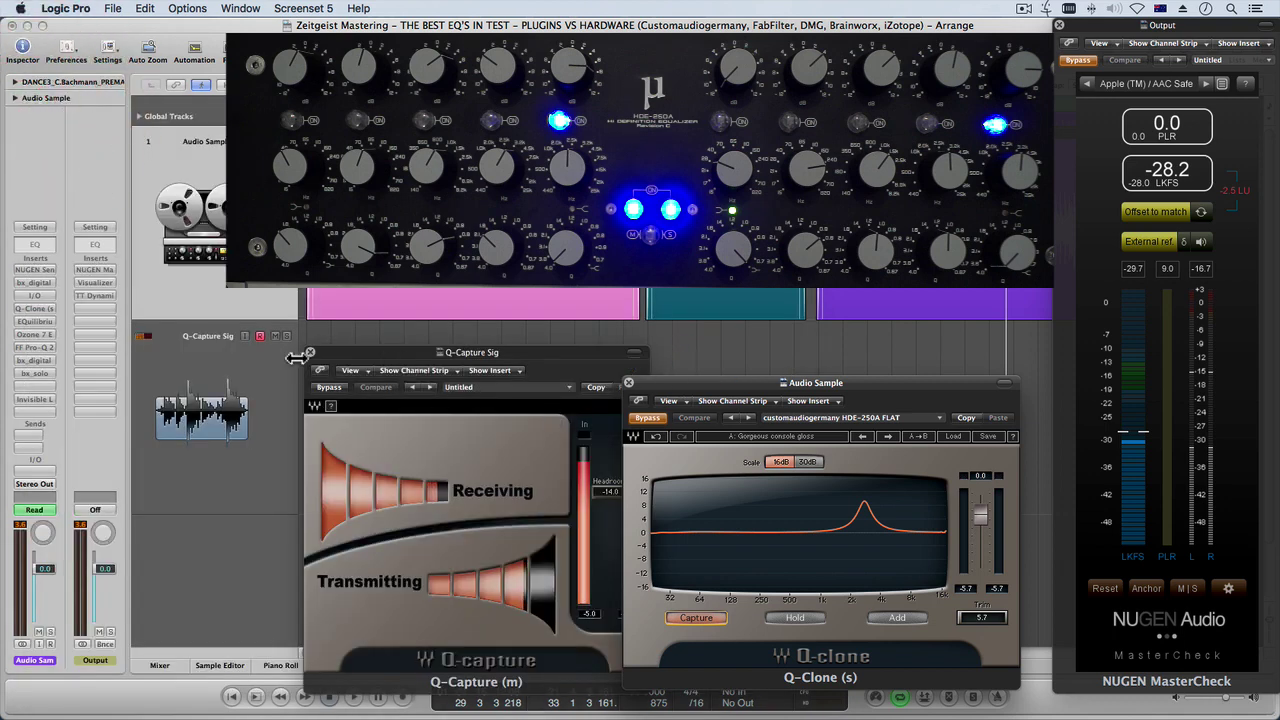
pyautogui.click(314, 396)
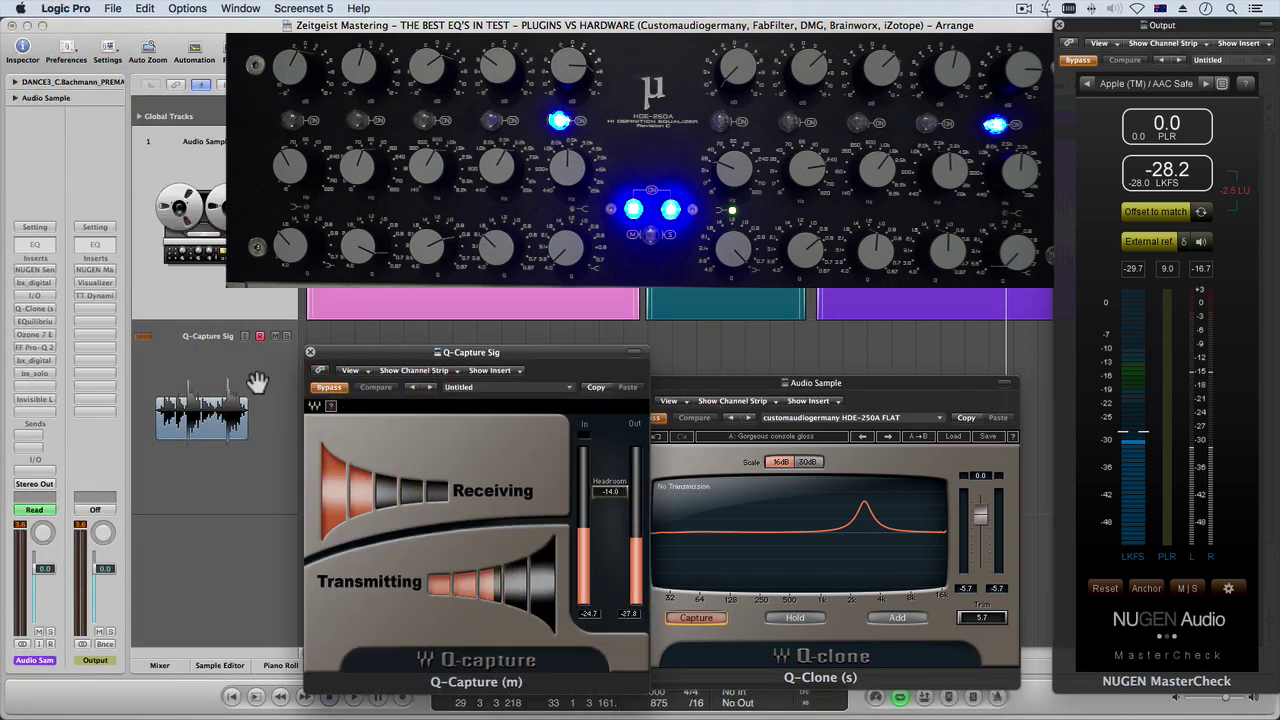
pyautogui.click(260, 336)
pyautogui.click(275, 336)
pyautogui.click(212, 258)
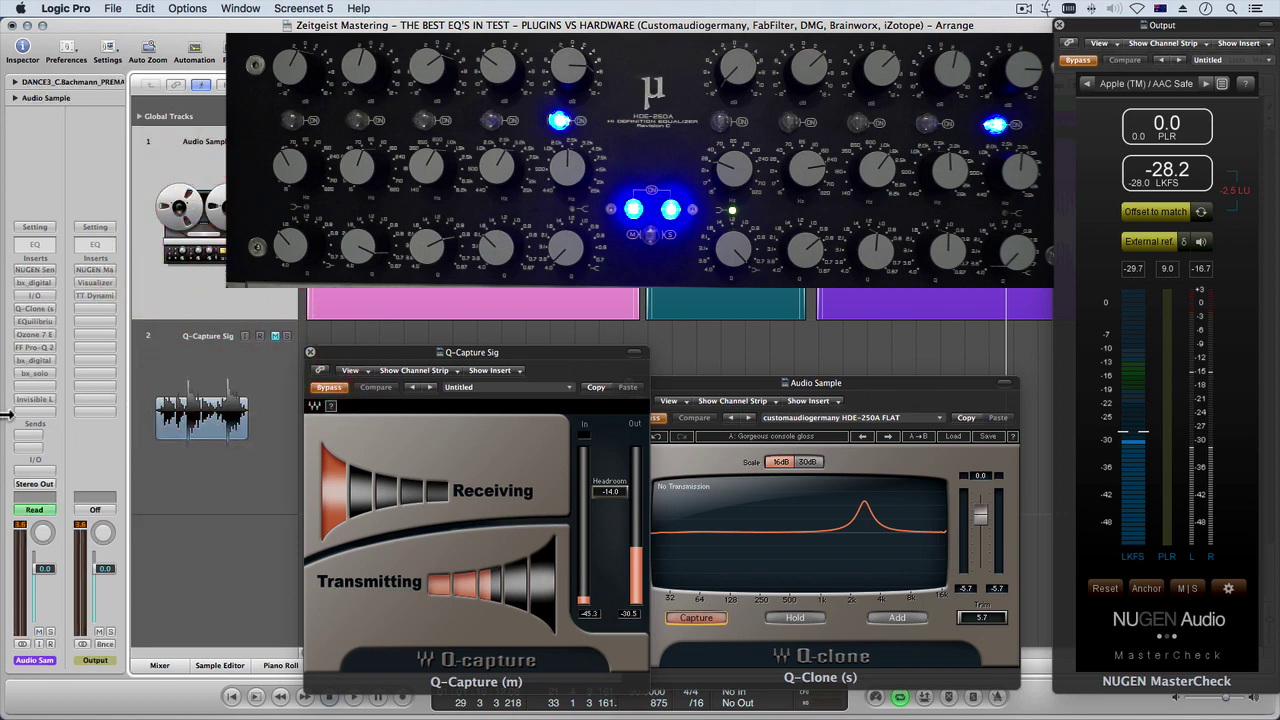
pyautogui.click(33, 399)
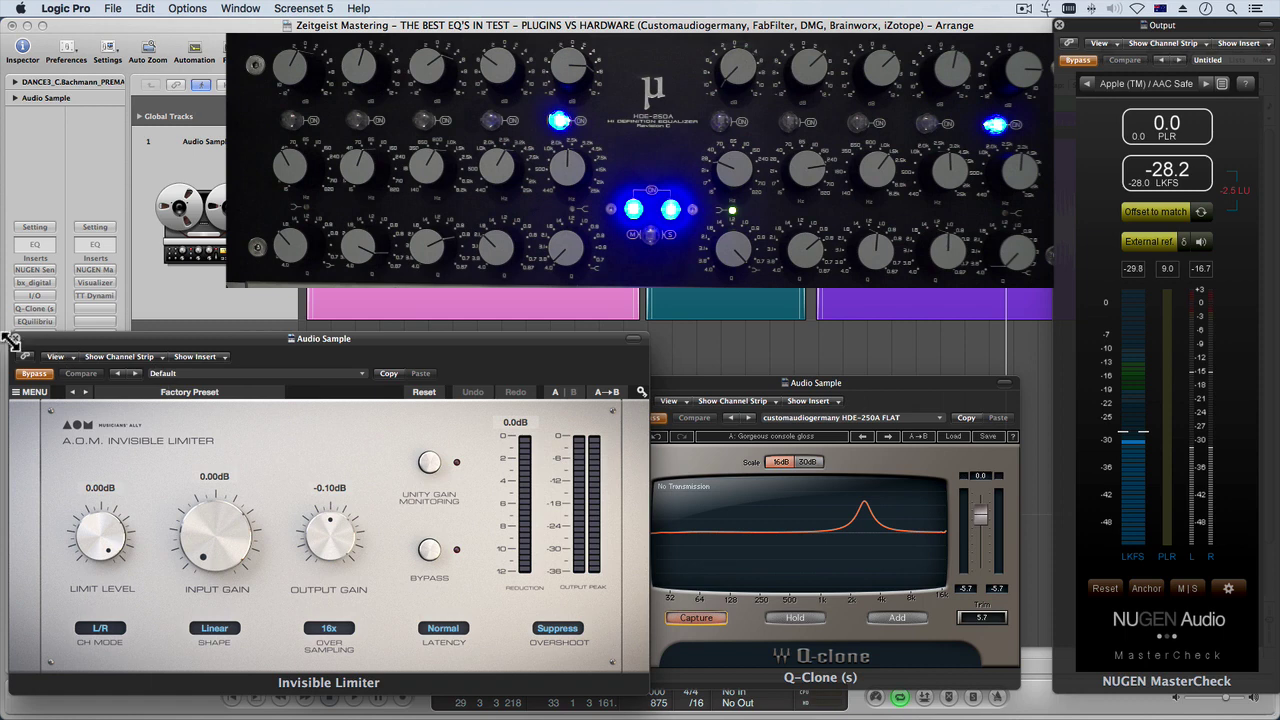
# - Close and toggle the Invisible Limiter, open NUGEN Send, and reopen the MasterCheck loudness meter
pyautogui.click(15, 340)
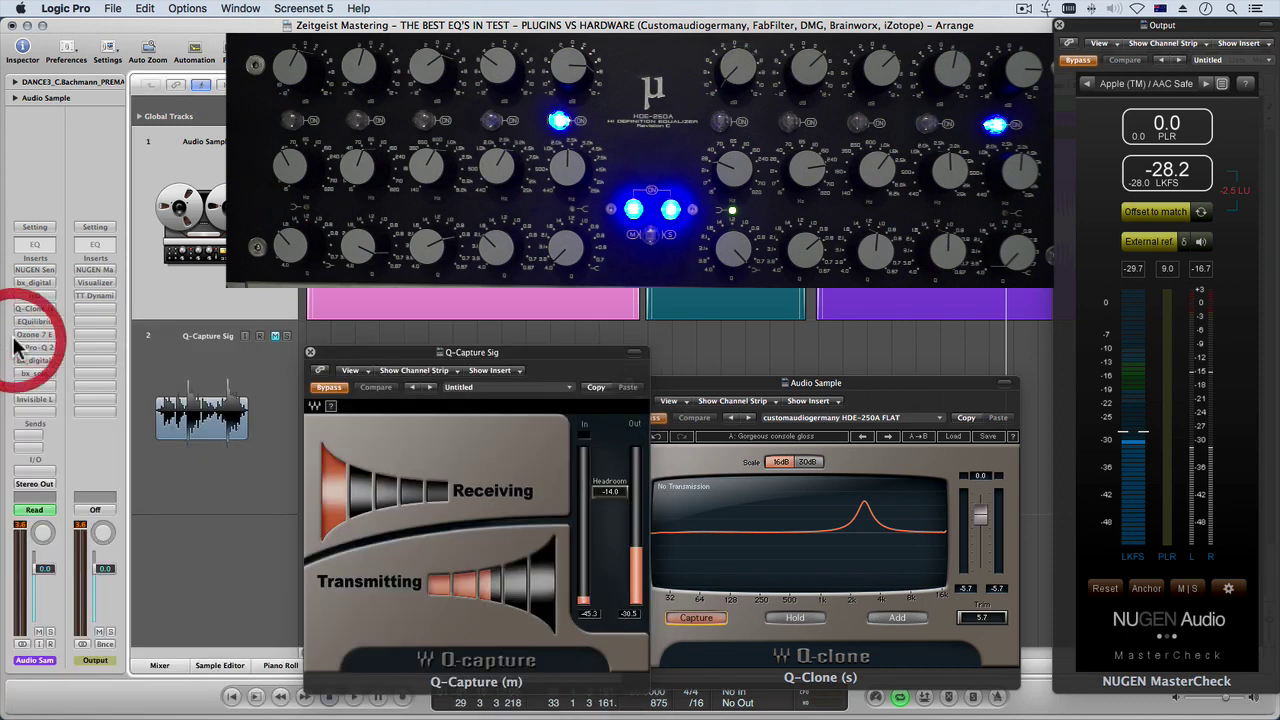
pyautogui.click(30, 401)
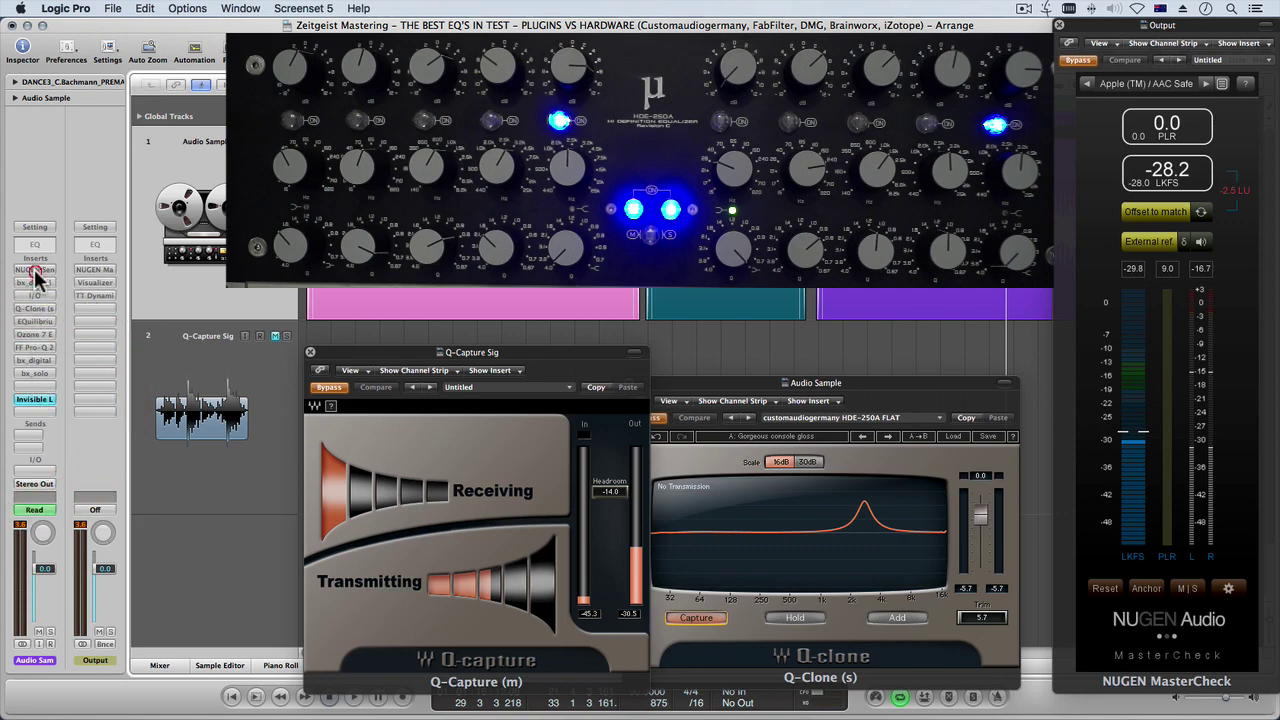
pyautogui.click(35, 280)
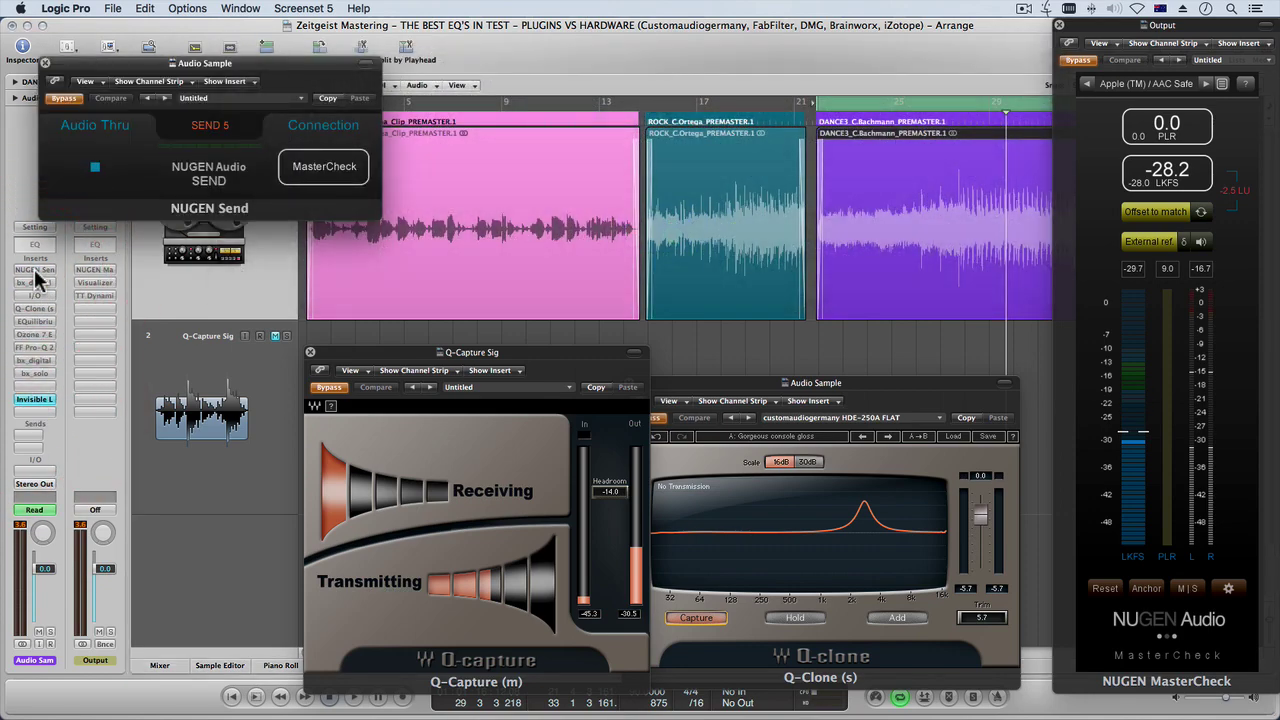
pyautogui.click(77, 265)
pyautogui.click(77, 265)
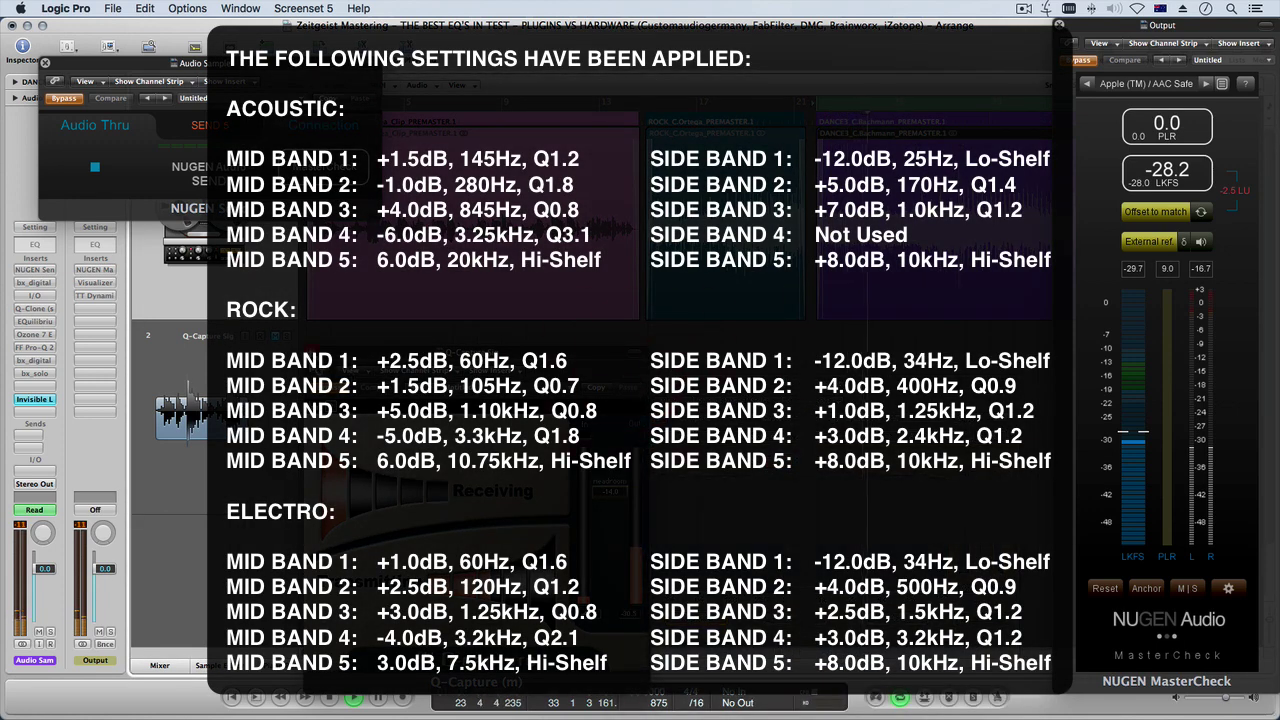
# - Close NUGEN Send, toggle the Audio Sample I/O hardware insert, and close MasterCheck
pyautogui.click(45, 62)
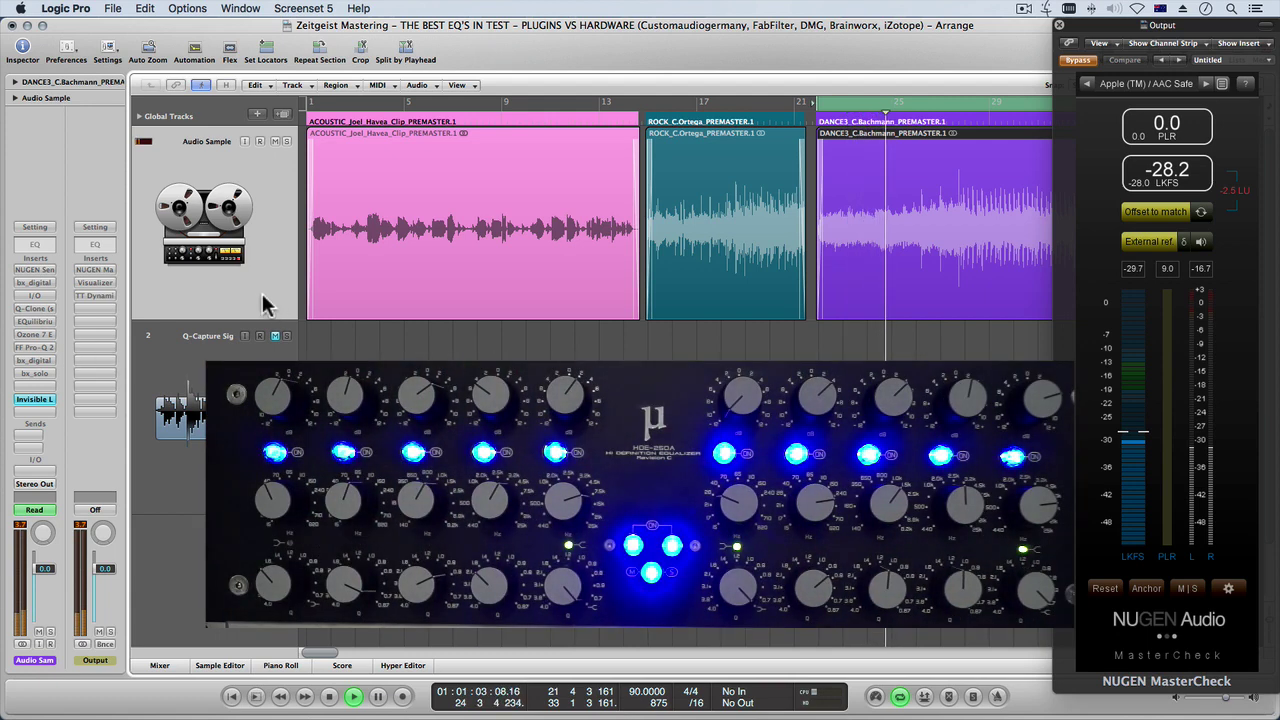
pyautogui.click(36, 296)
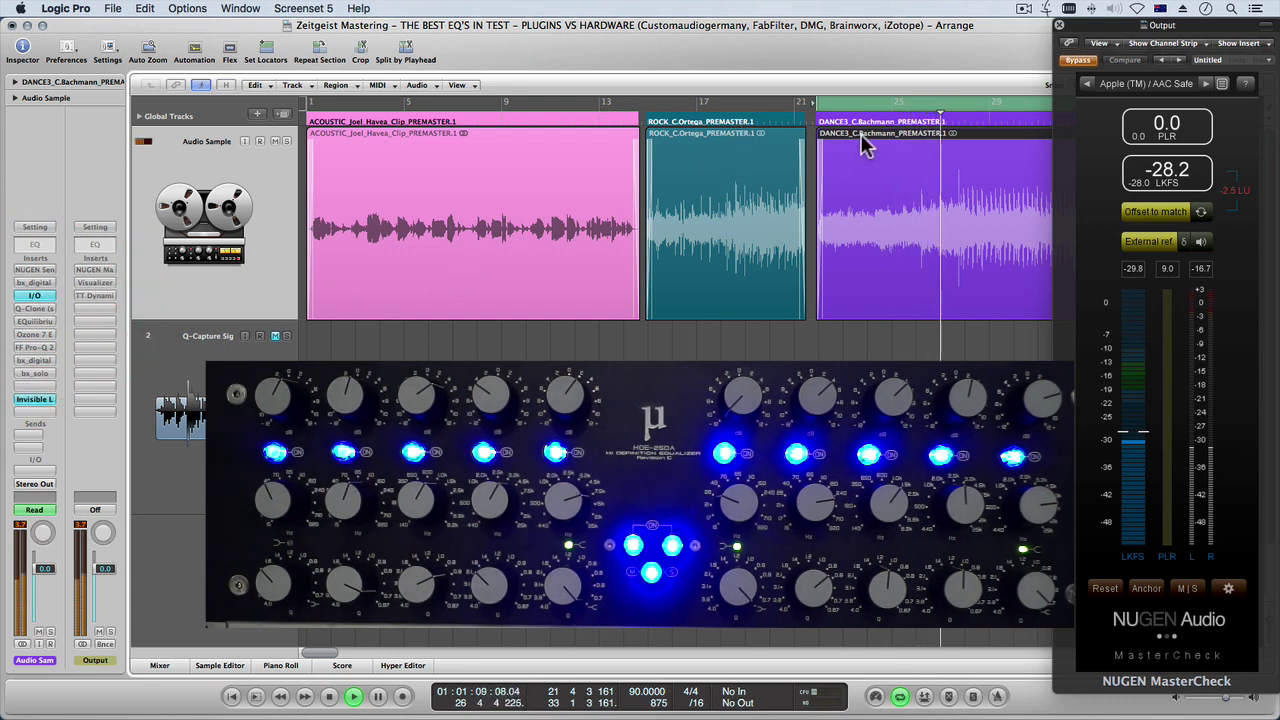
pyautogui.click(1059, 25)
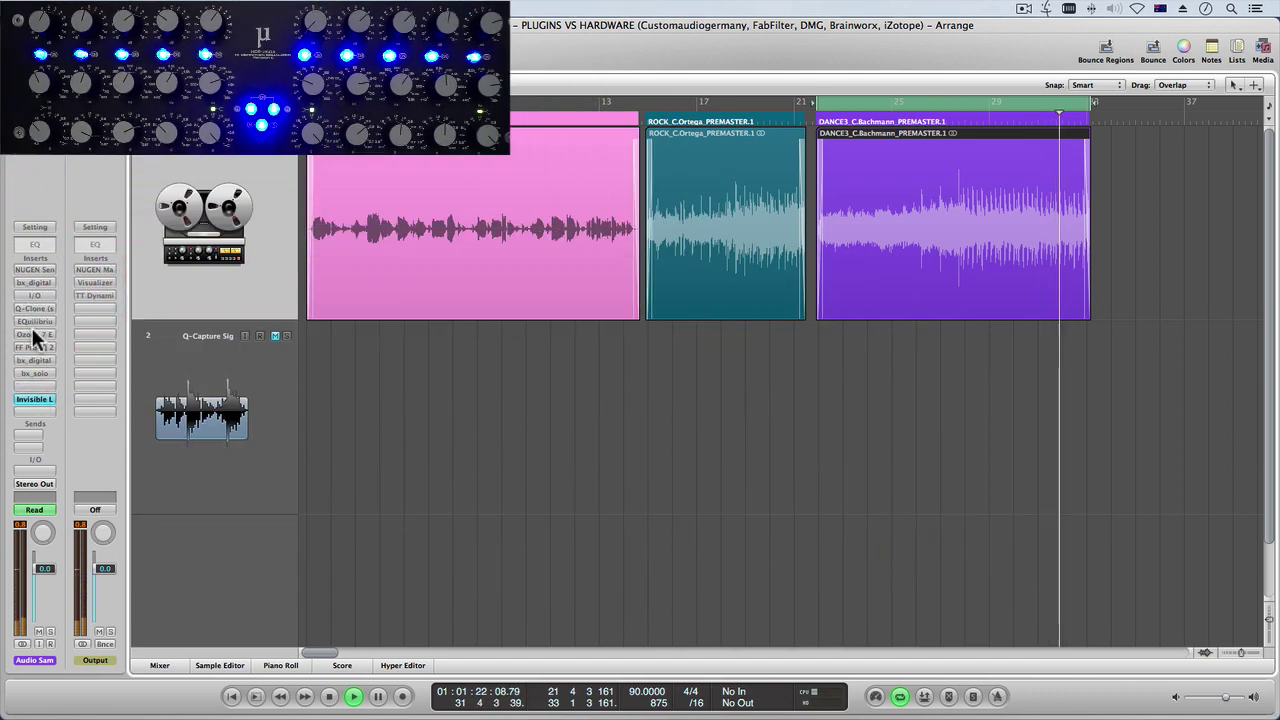
# - Open EQuilibrium with its HDE-250A CLONEX preset, restart playback, and A/B it against bypass
pyautogui.click(32, 323)
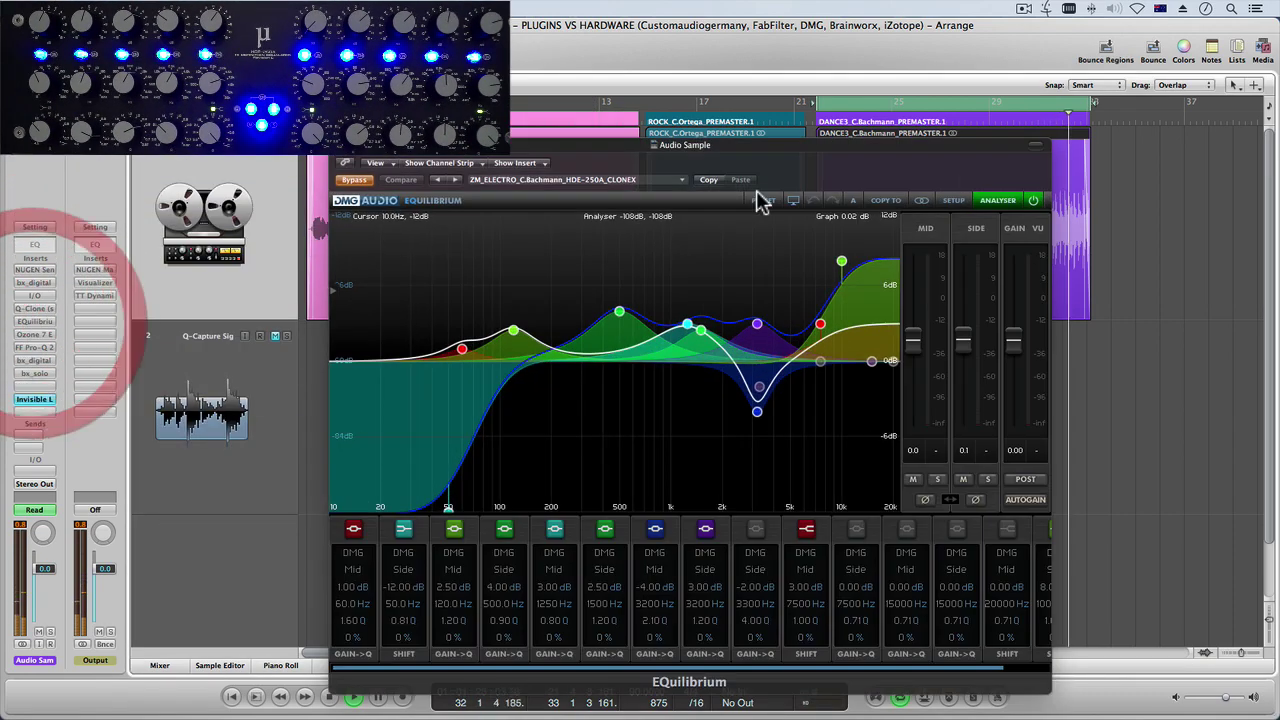
pyautogui.click(1017, 110)
pyautogui.click(352, 181)
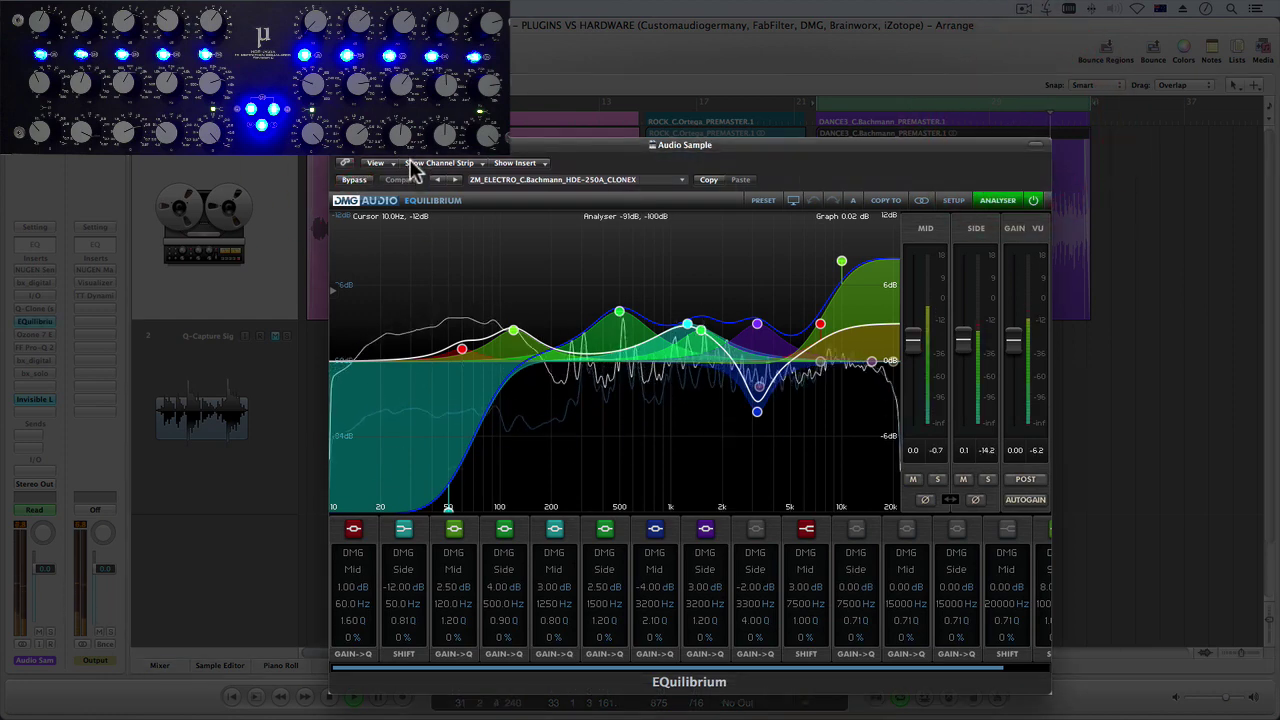
pyautogui.click(349, 182)
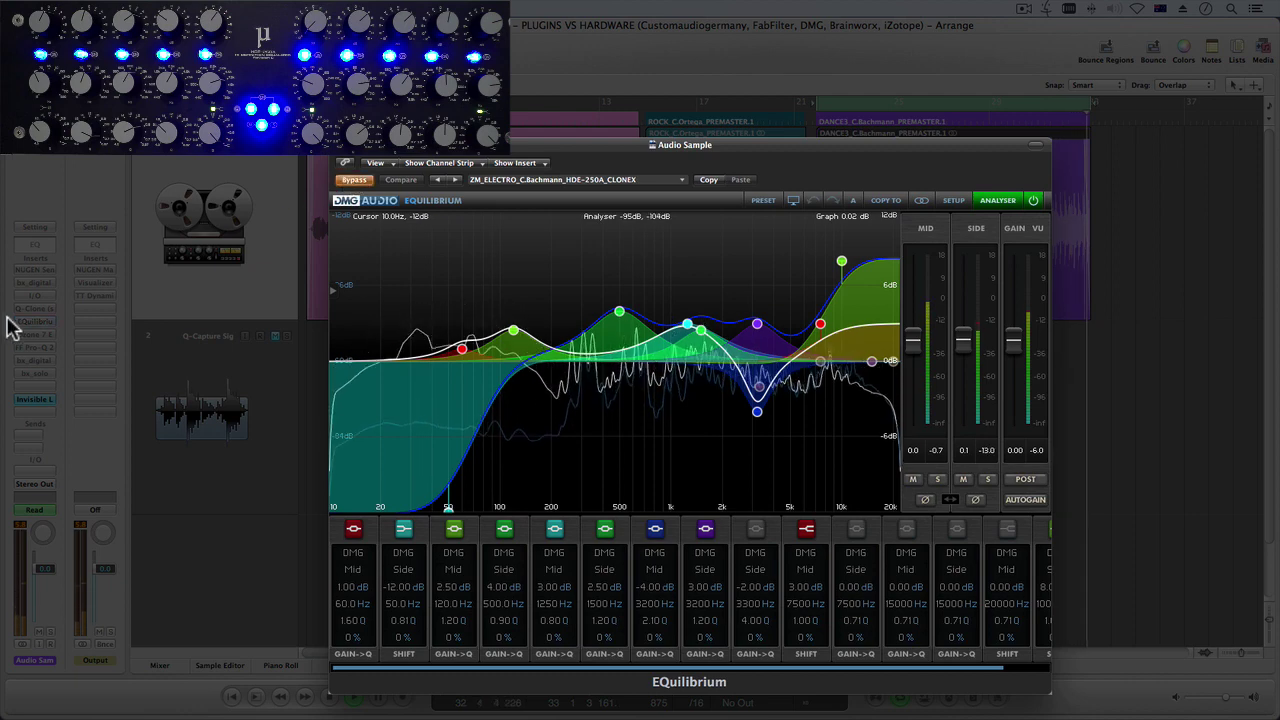
# - Open the Ozone 7 Equalizer, A/B its HDE-250A preset against bypass on DANCE3, and toggle the I/O insert
pyautogui.click(42, 332)
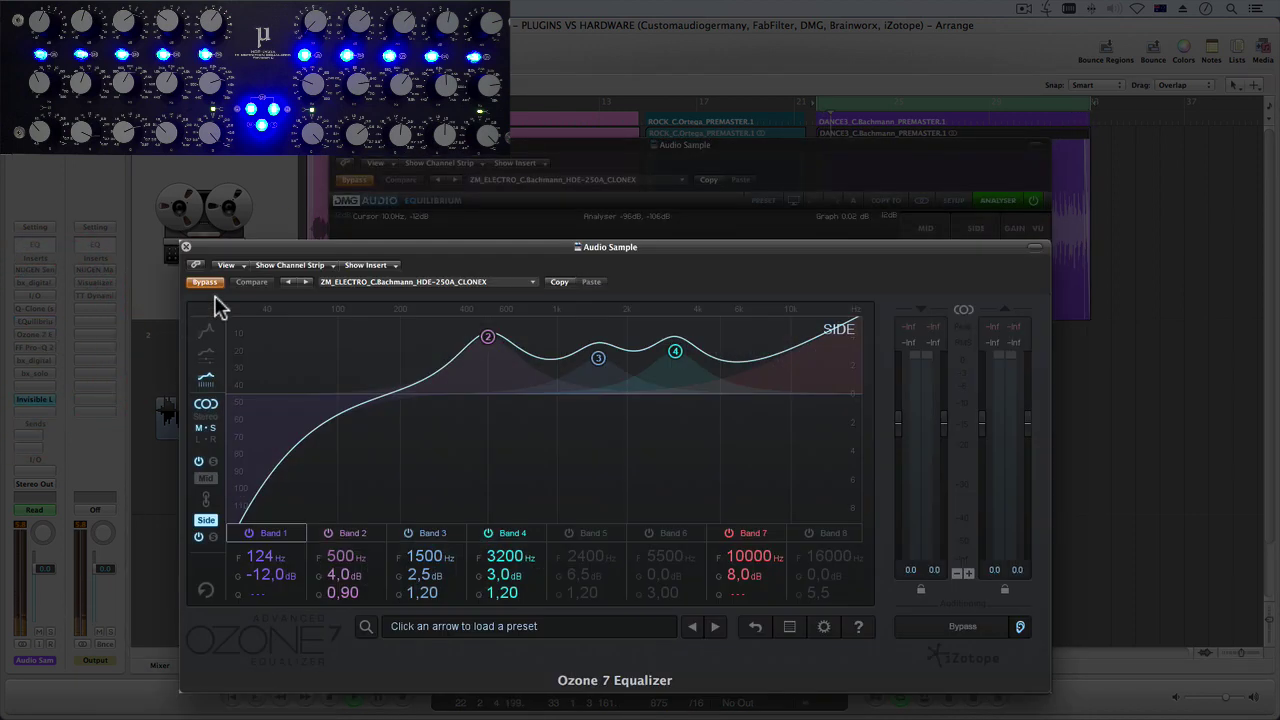
pyautogui.moveTo(280, 250); pyautogui.dragTo(409, 187)
pyautogui.click(336, 222)
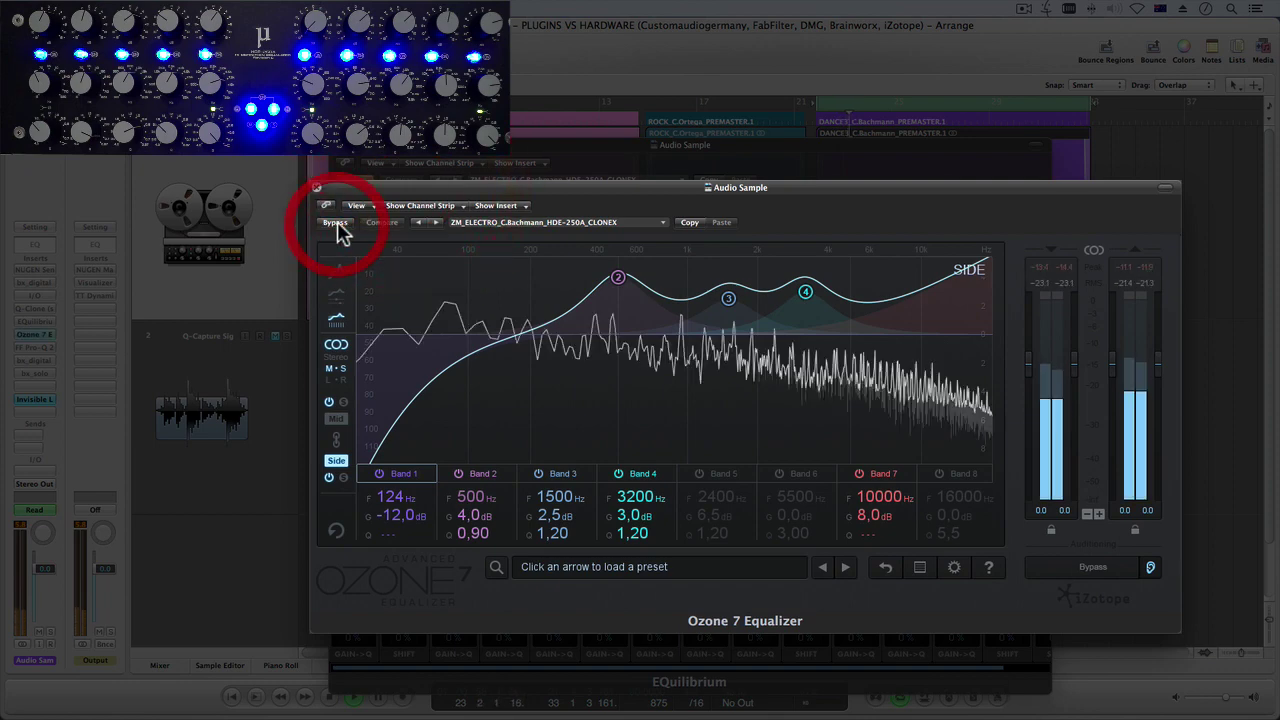
pyautogui.click(955, 116)
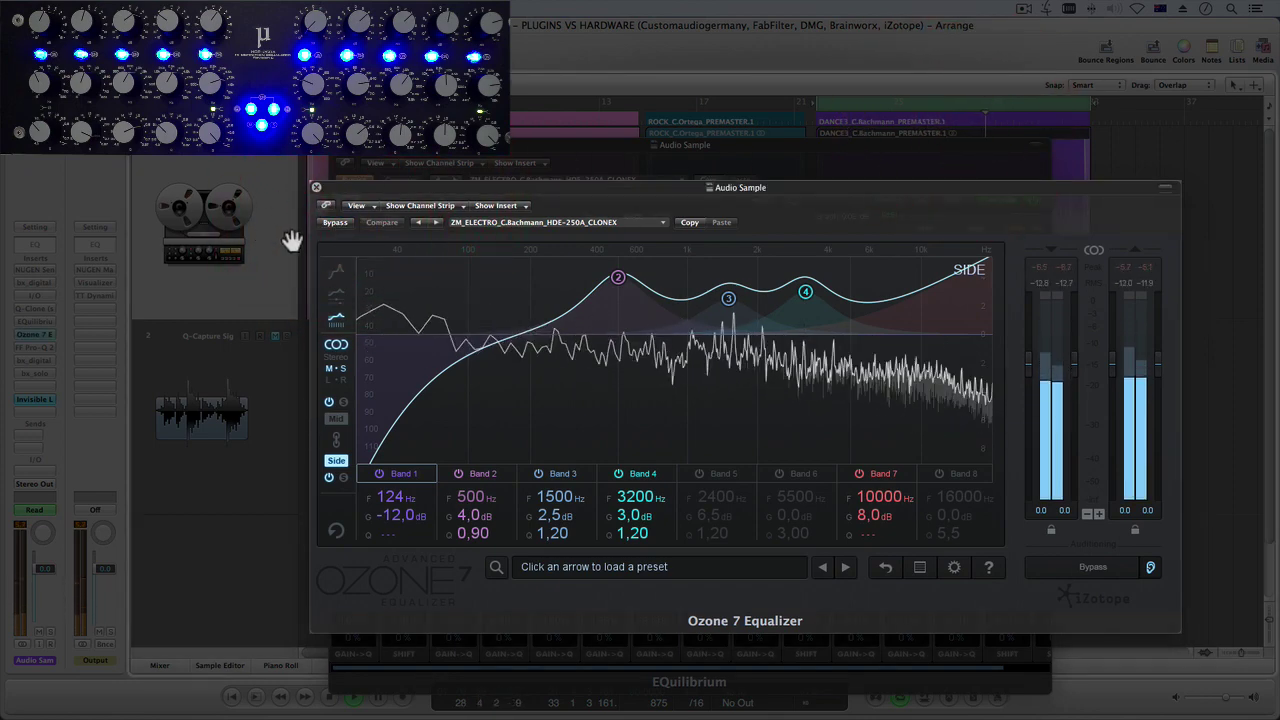
pyautogui.click(328, 222)
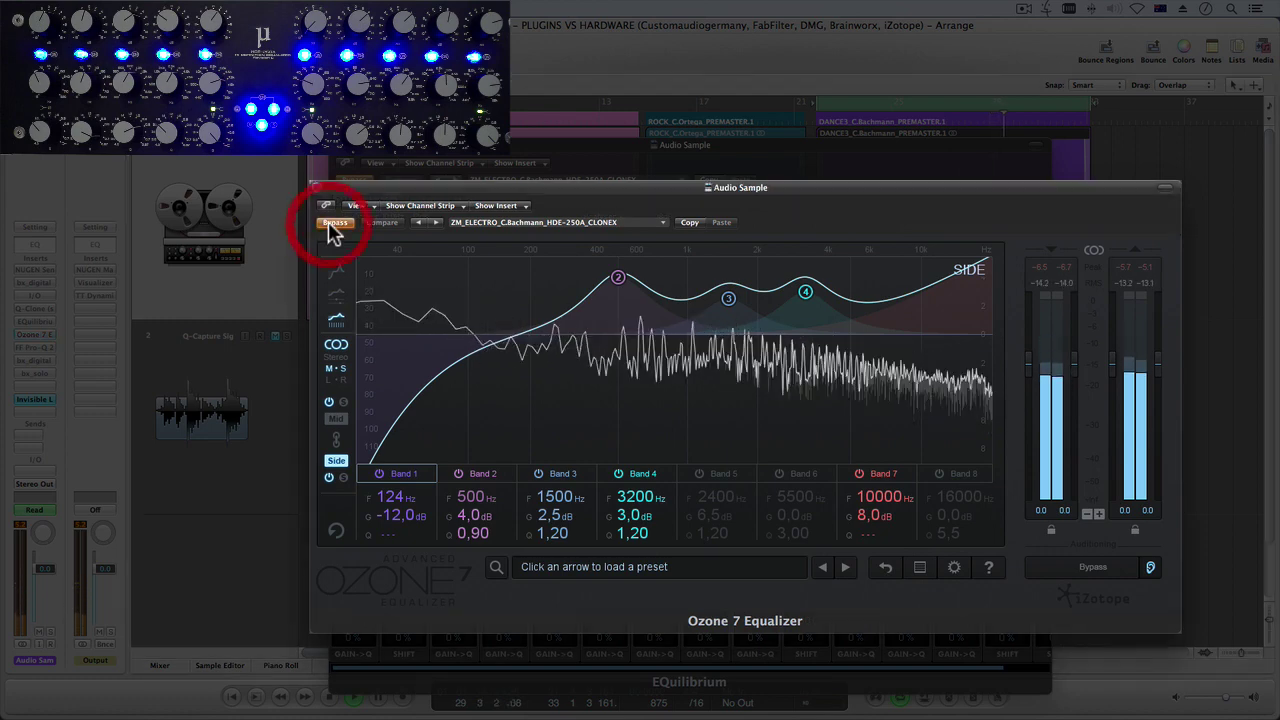
pyautogui.click(328, 221)
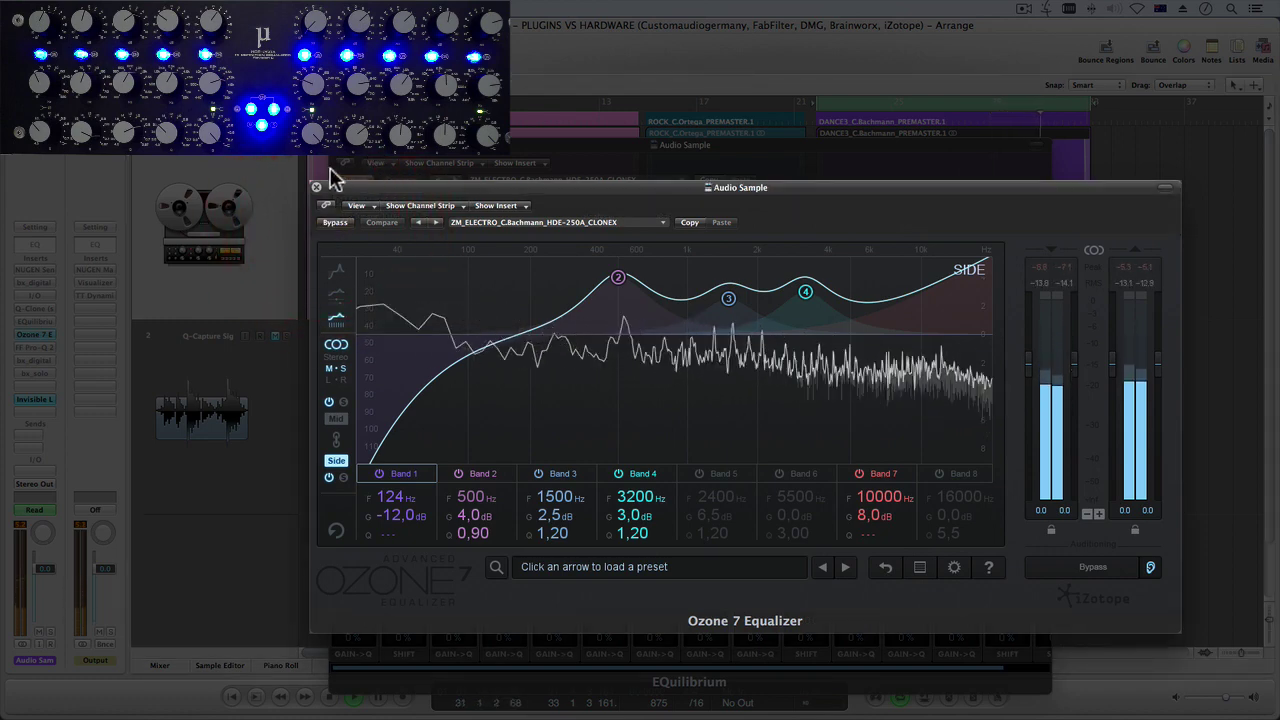
pyautogui.click(335, 223)
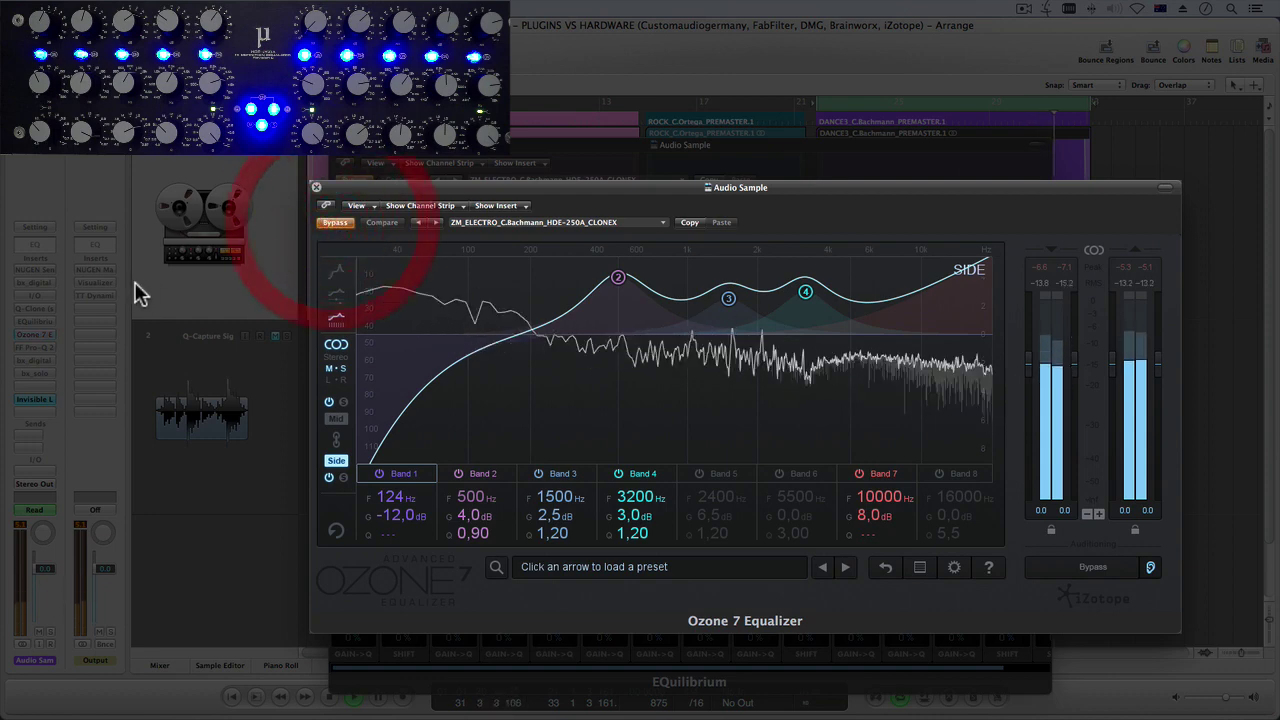
pyautogui.click(43, 295)
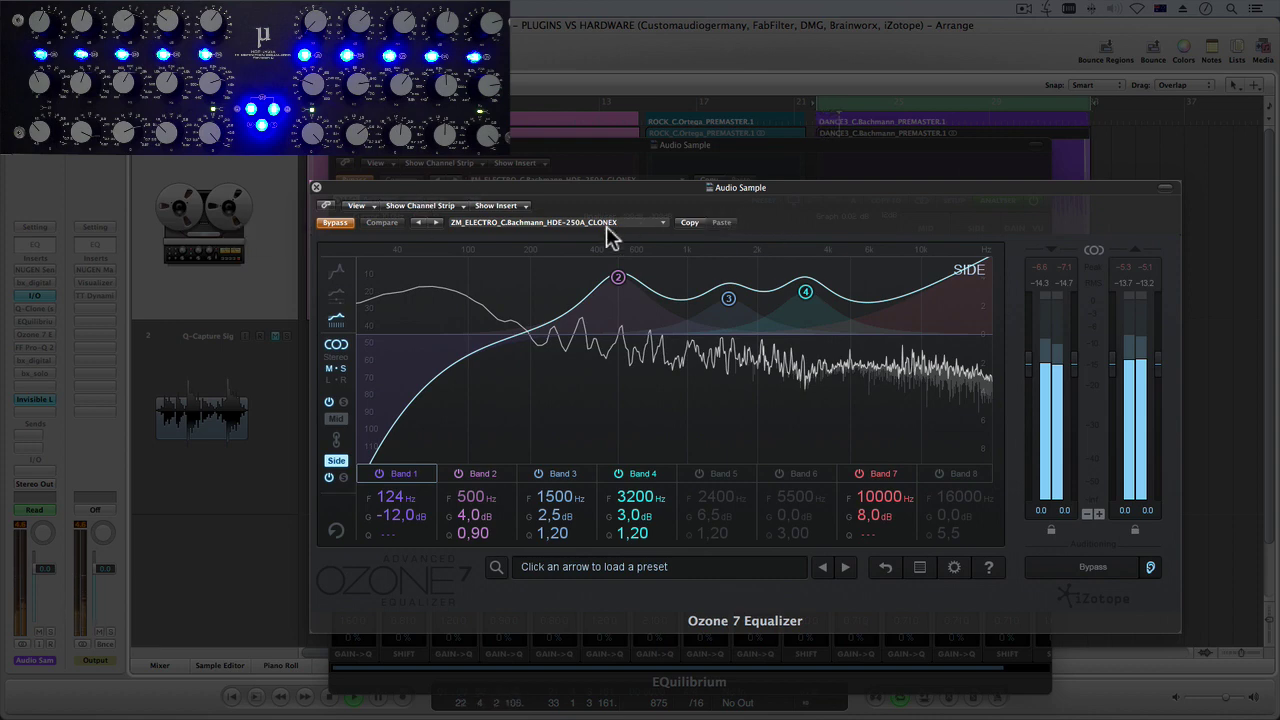
pyautogui.click(21, 309)
# - Open FabFilter Pro-Q 2 and take it out of bypass to audition the clone preset
pyautogui.click(34, 348)
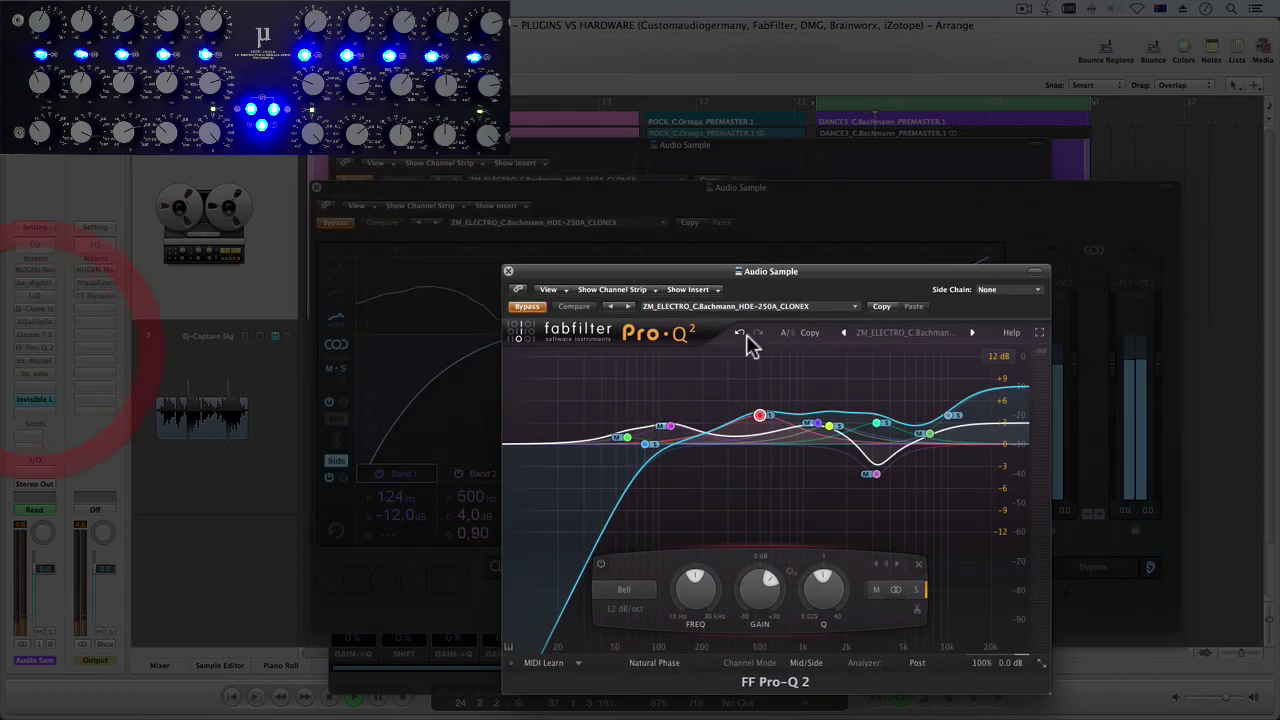
pyautogui.click(526, 308)
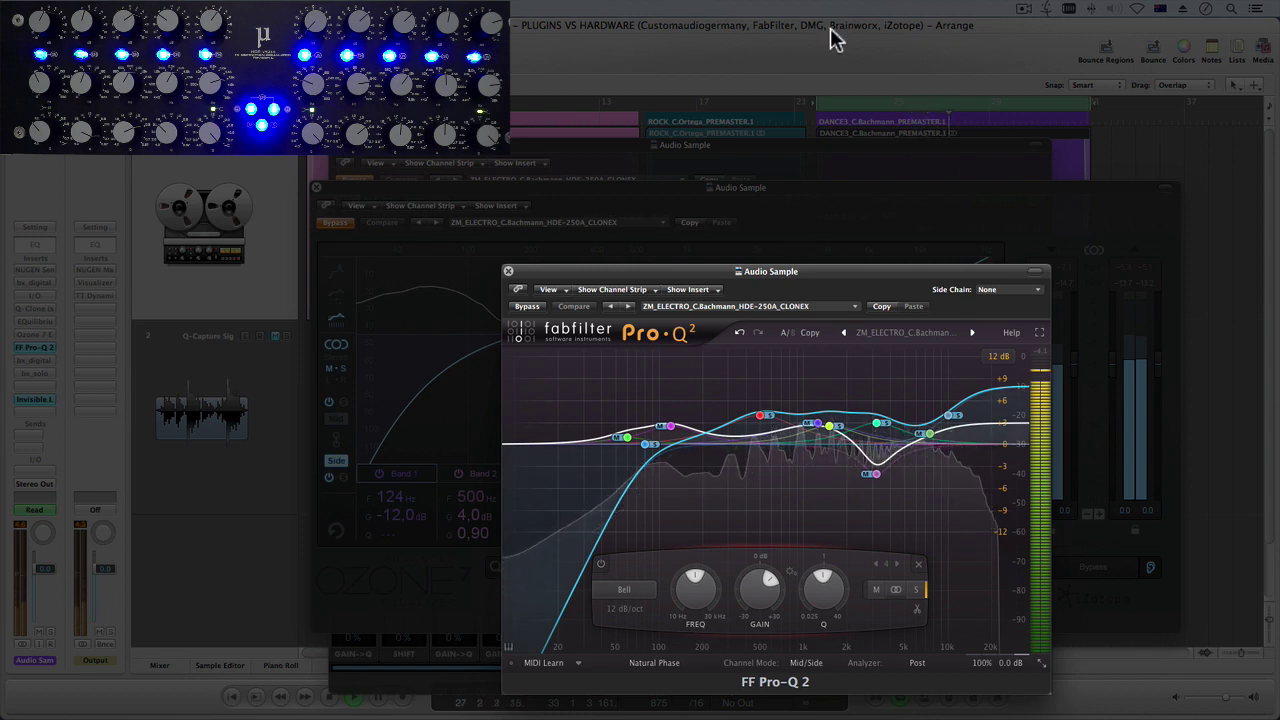
pyautogui.click(947, 135)
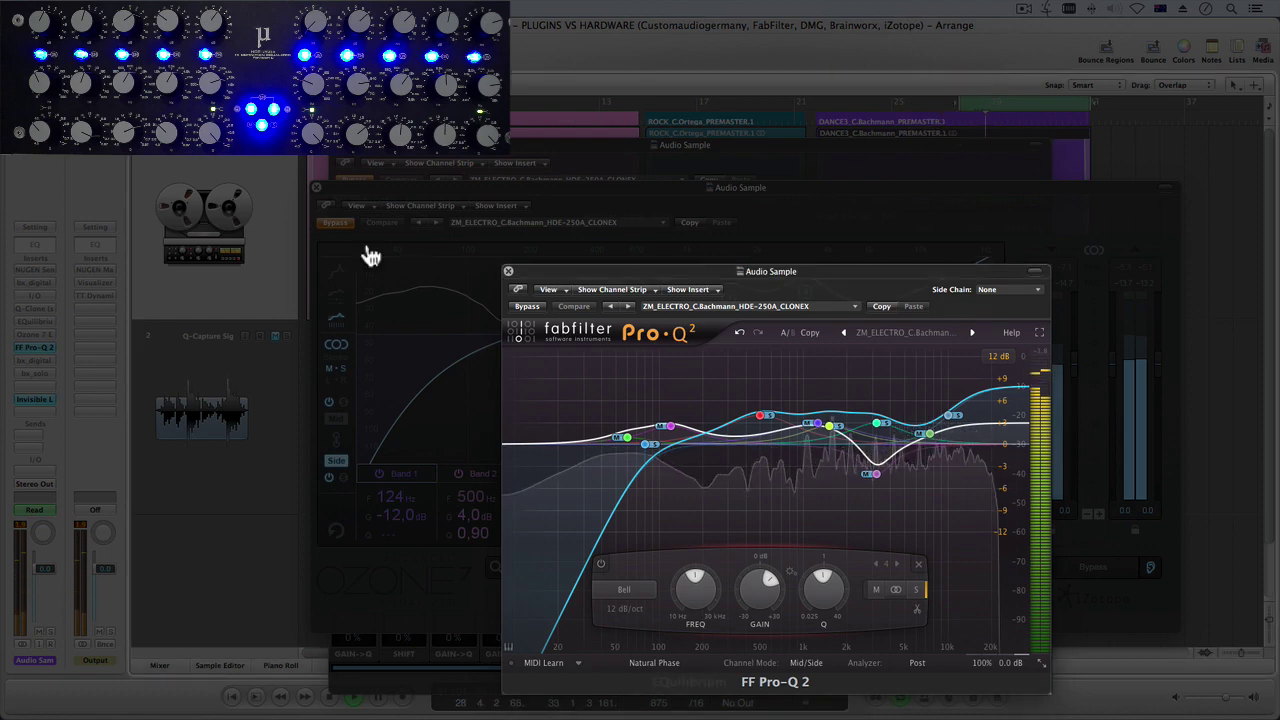
# - Open bx_digital V2, move its window down right, and bring Pro-Q 2 back in front
pyautogui.click(35, 370)
pyautogui.moveTo(285, 107); pyautogui.dragTo(810, 355)
pyautogui.click(777, 316)
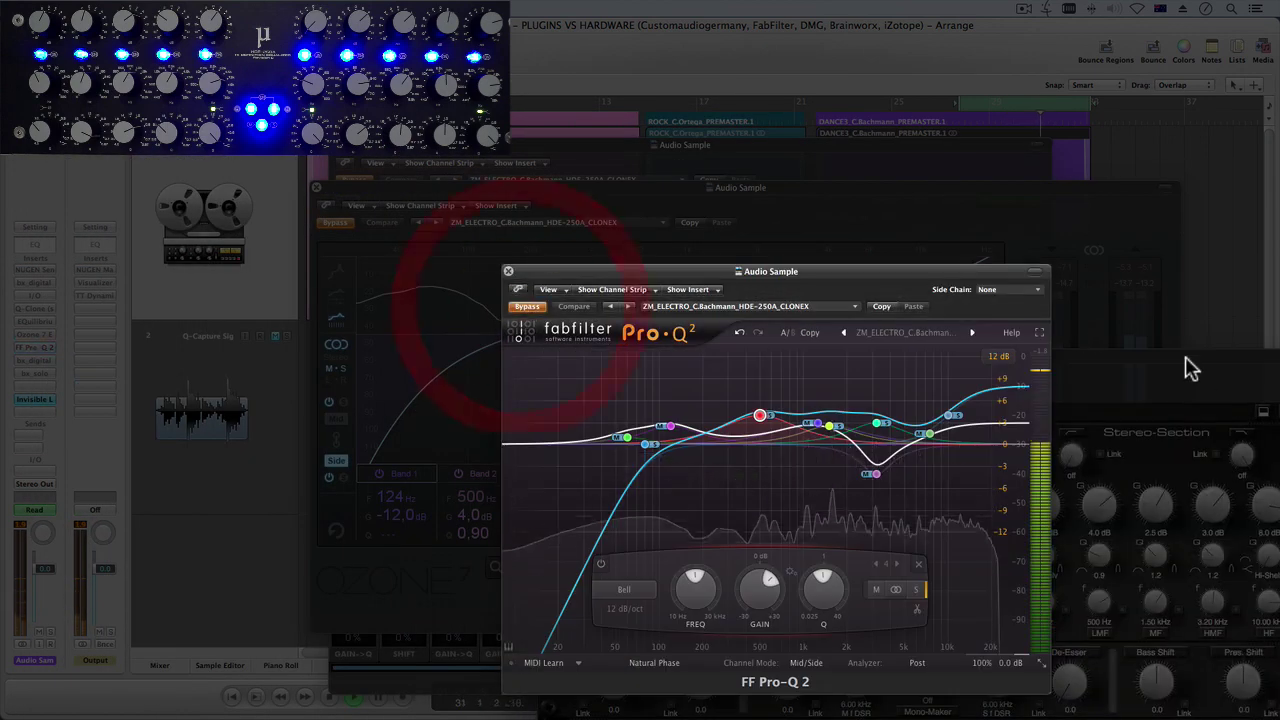
# - Compare bx_digital V2 with its EQ active and bypassed, then bring Ozone 7 forward
pyautogui.moveTo(1157, 366); pyautogui.dragTo(1035, 136)
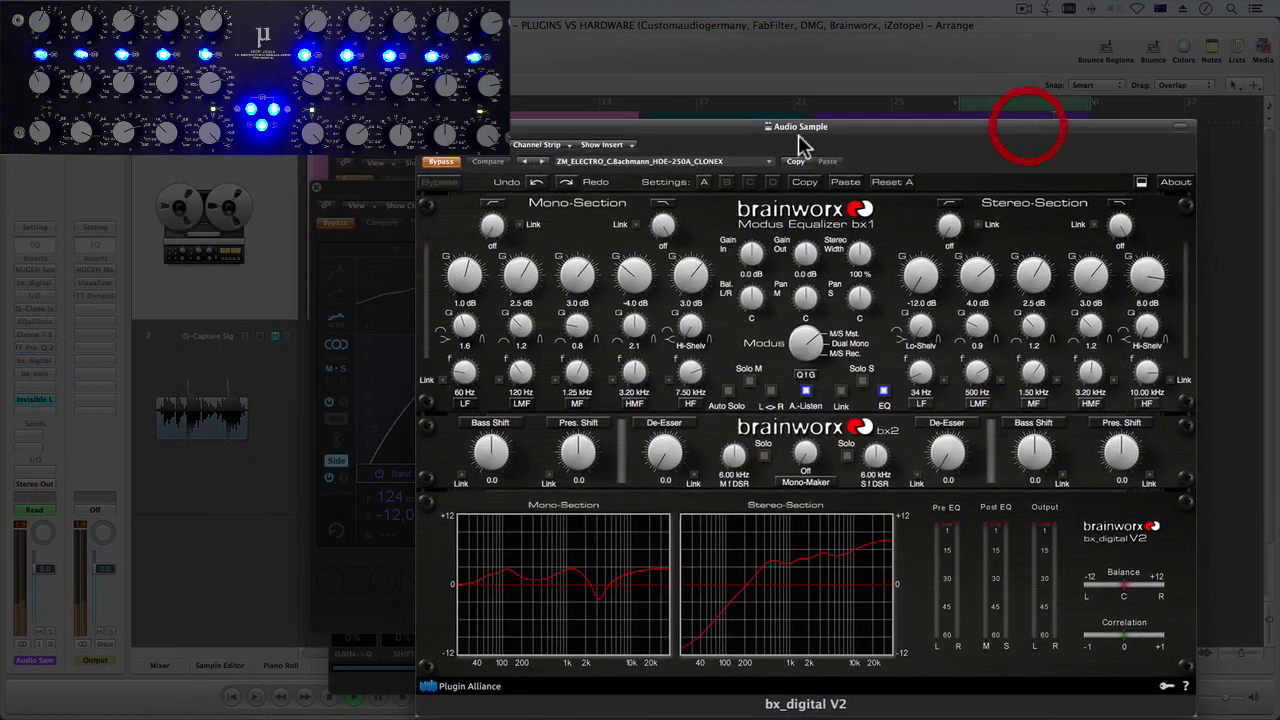
pyautogui.click(440, 166)
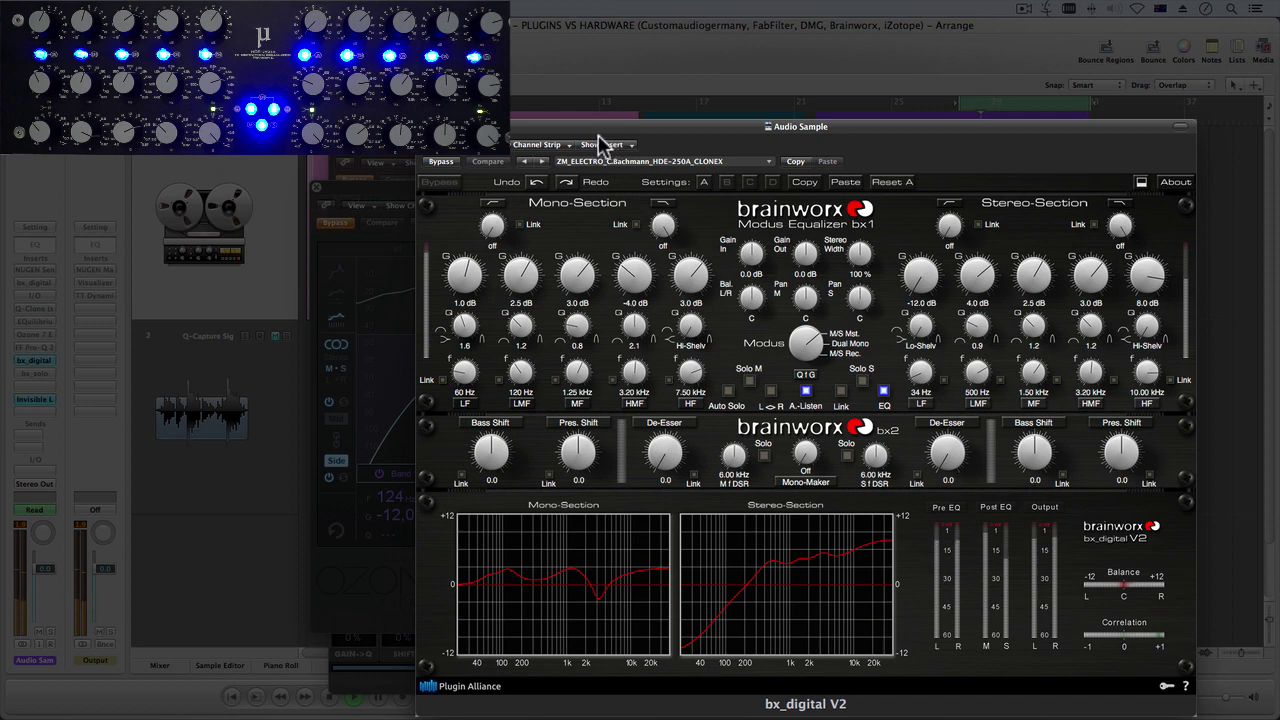
pyautogui.click(441, 163)
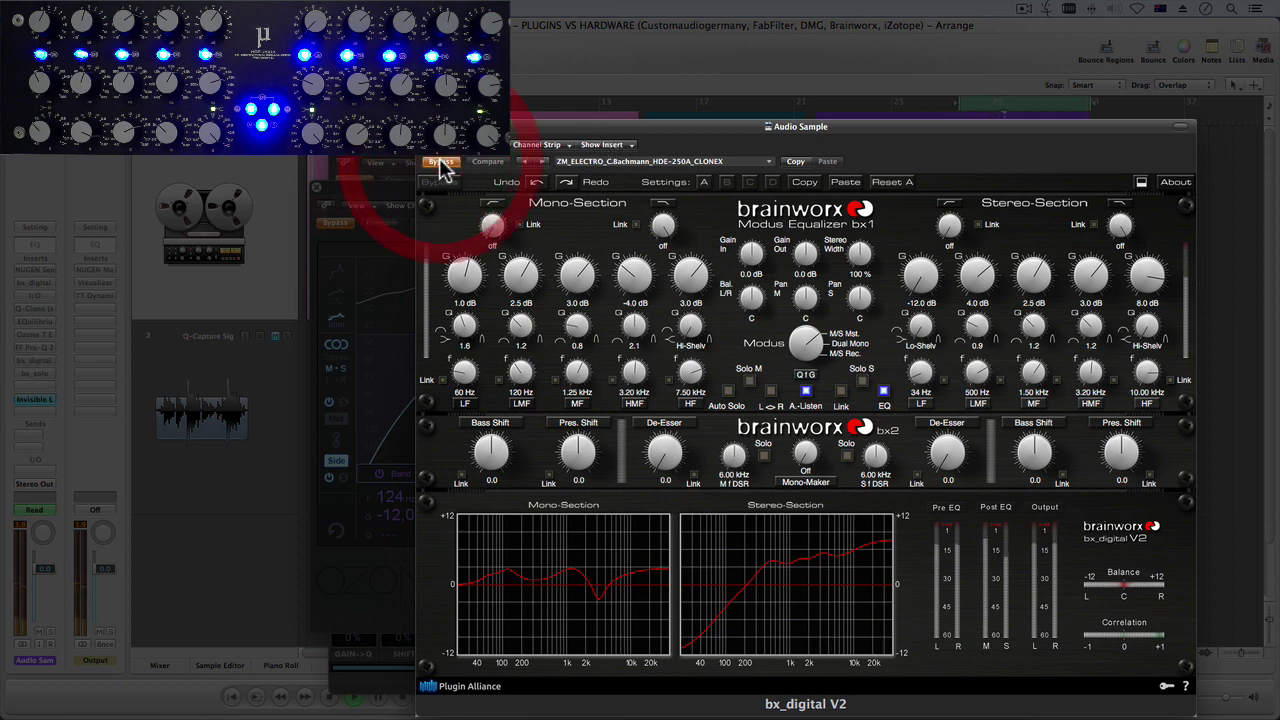
pyautogui.click(333, 219)
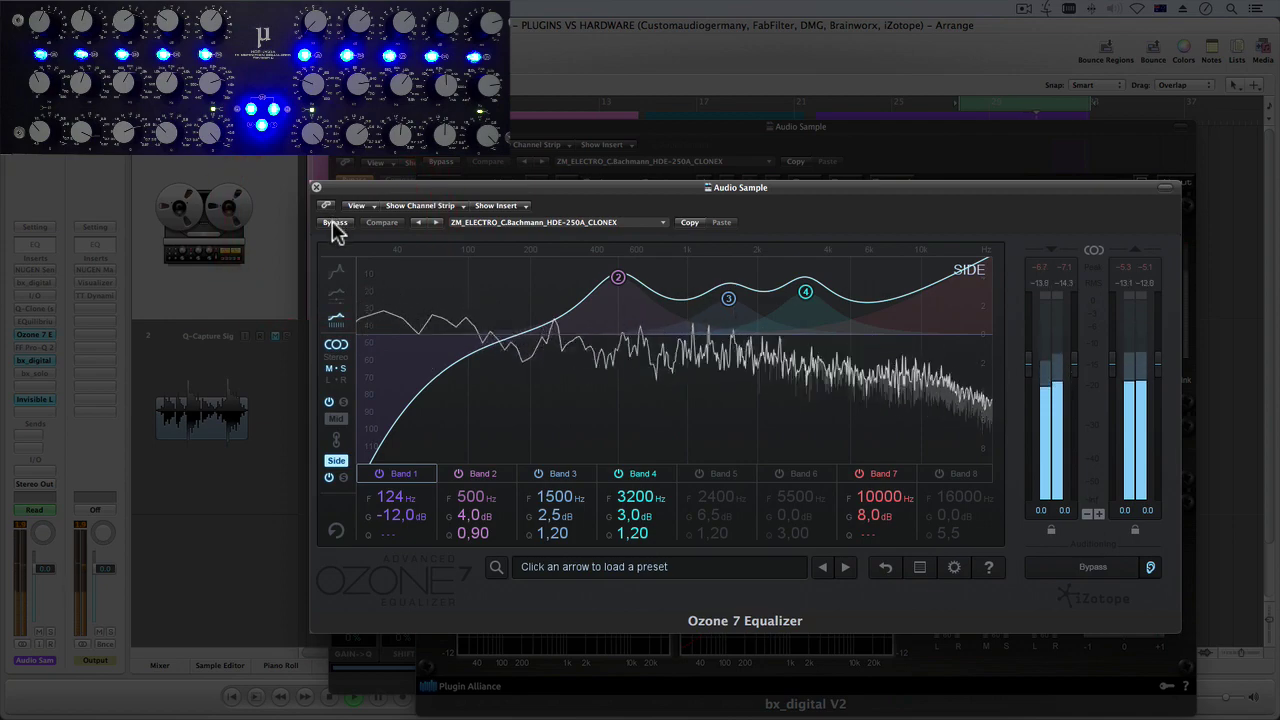
# - Bypass the Ozone 7 equalizer, reposition its window, and reopen bx_digital V2 in front
pyautogui.click(334, 222)
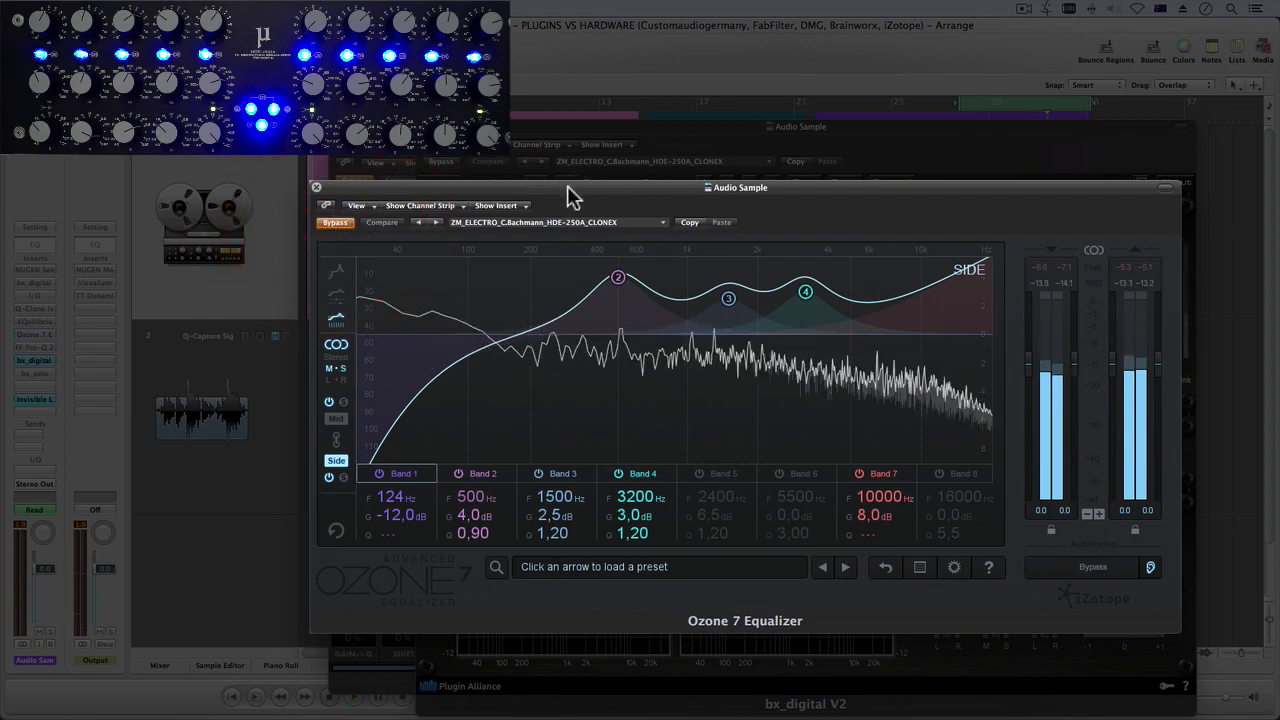
pyautogui.moveTo(566, 177); pyautogui.dragTo(575, 292)
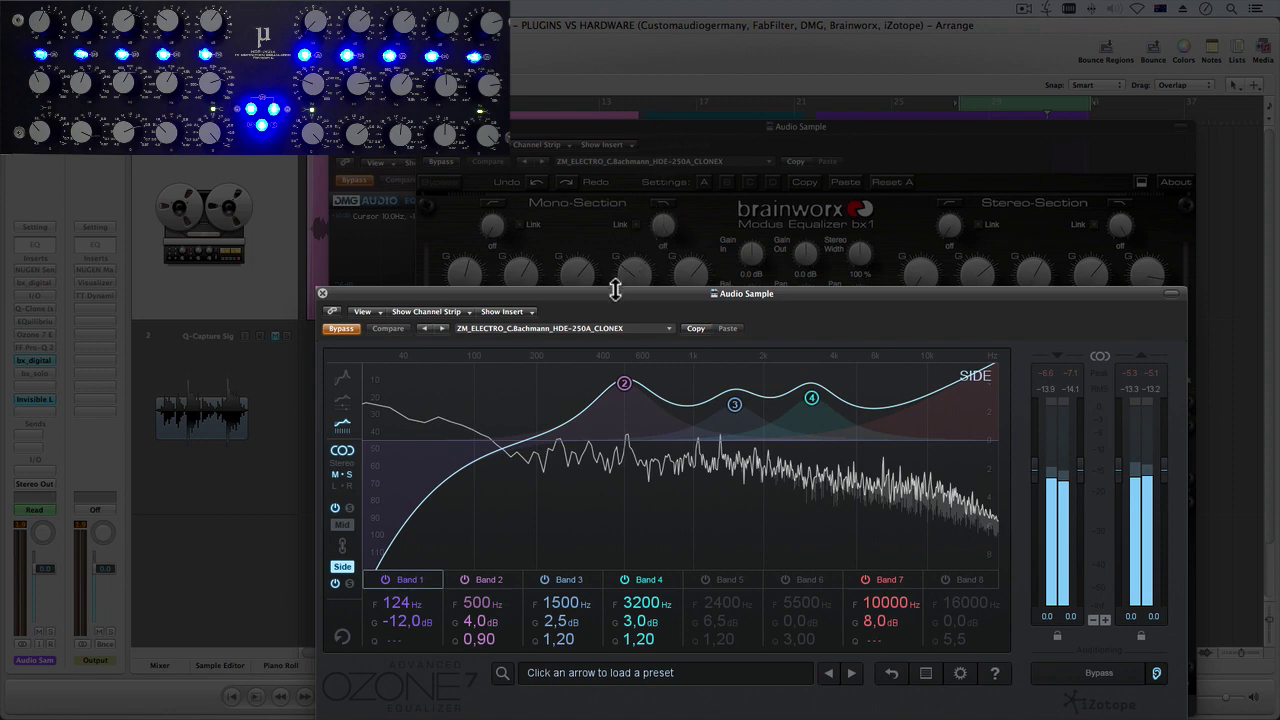
pyautogui.moveTo(617, 302); pyautogui.dragTo(594, 235)
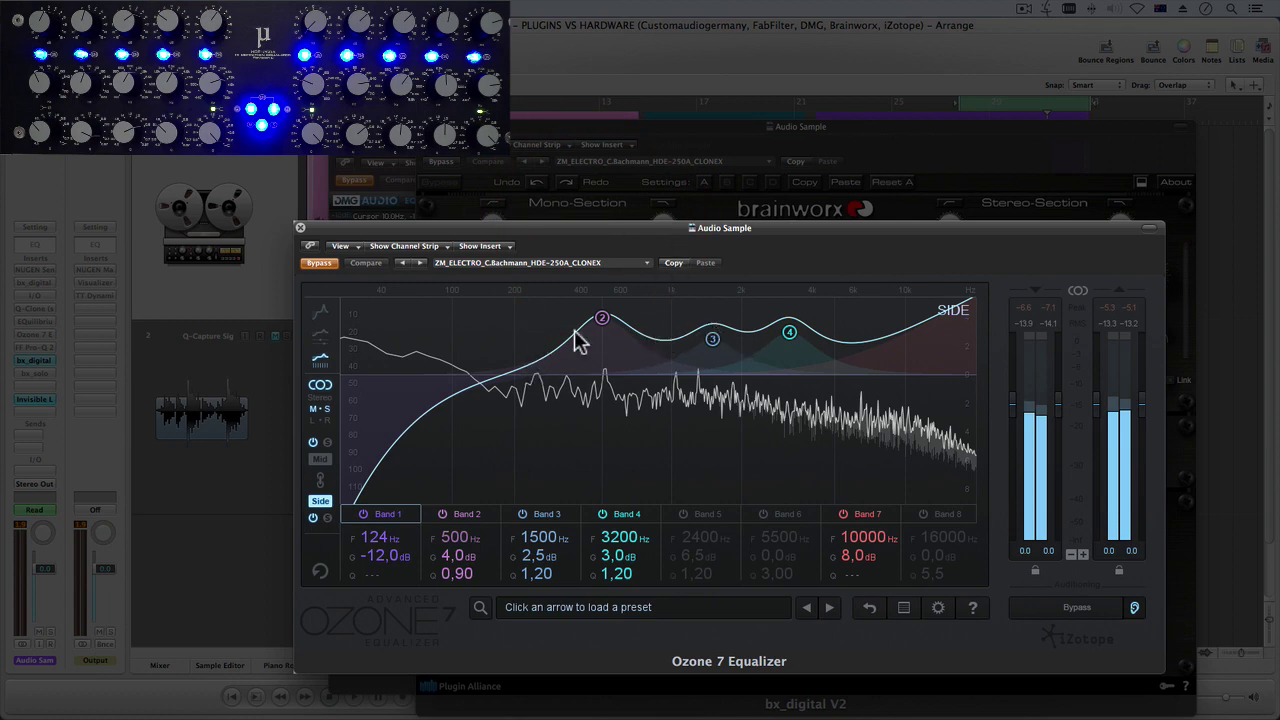
pyautogui.click(47, 360)
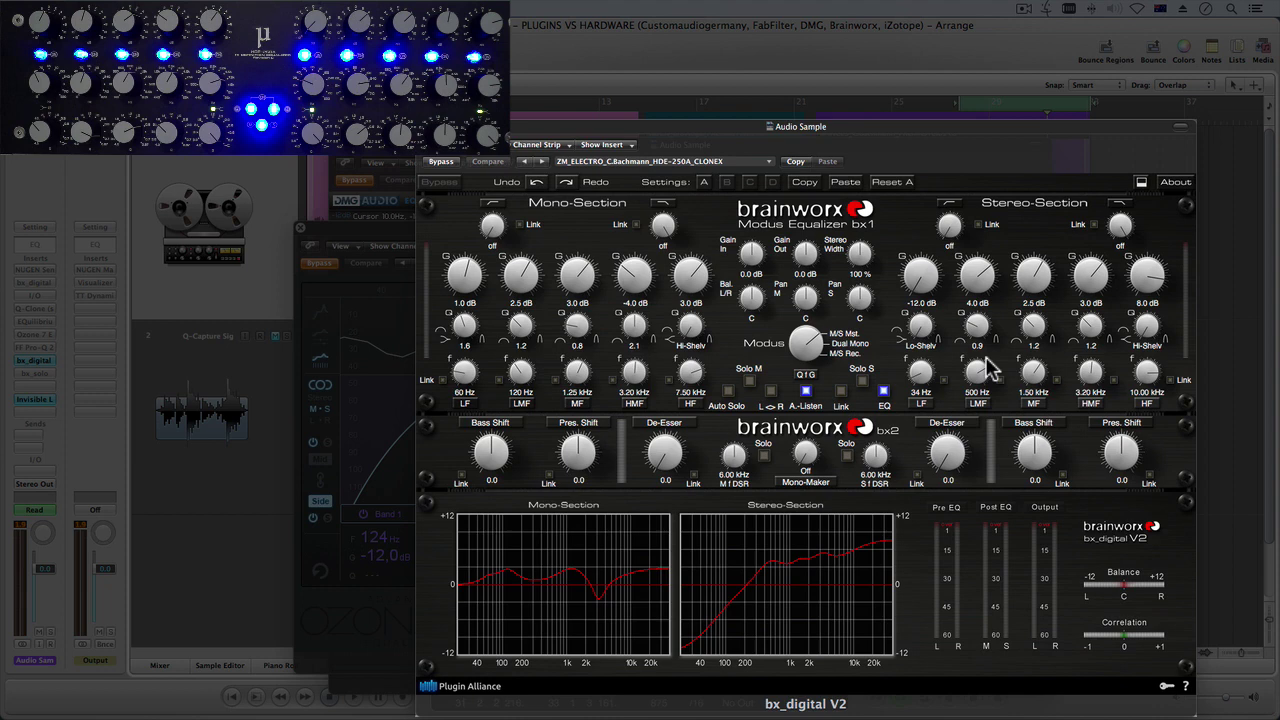
pyautogui.click(862, 384)
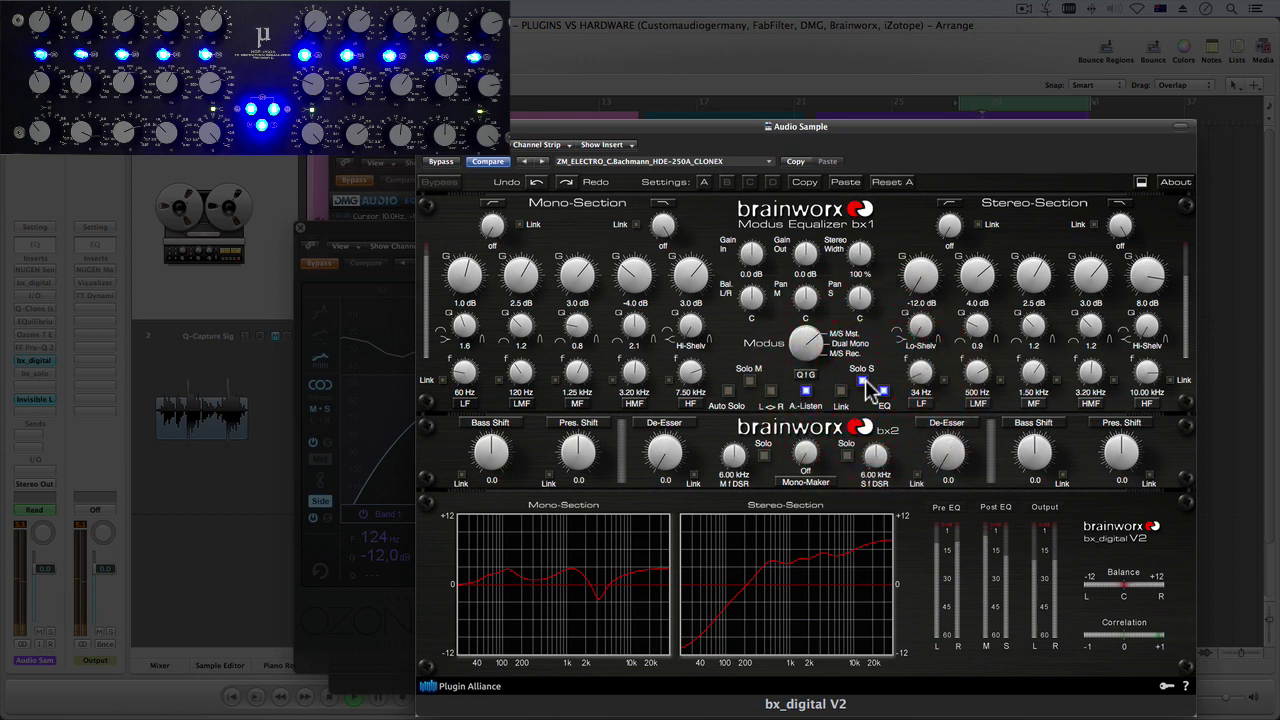
pyautogui.click(756, 372)
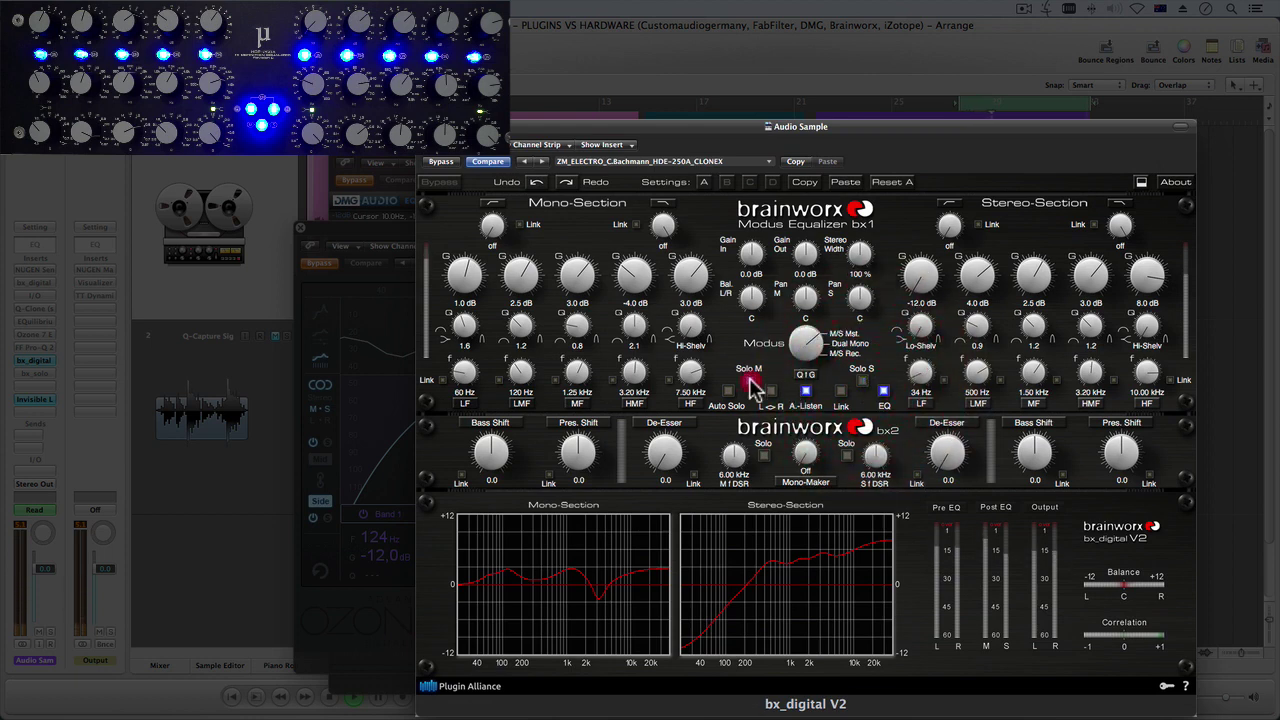
pyautogui.click(860, 380)
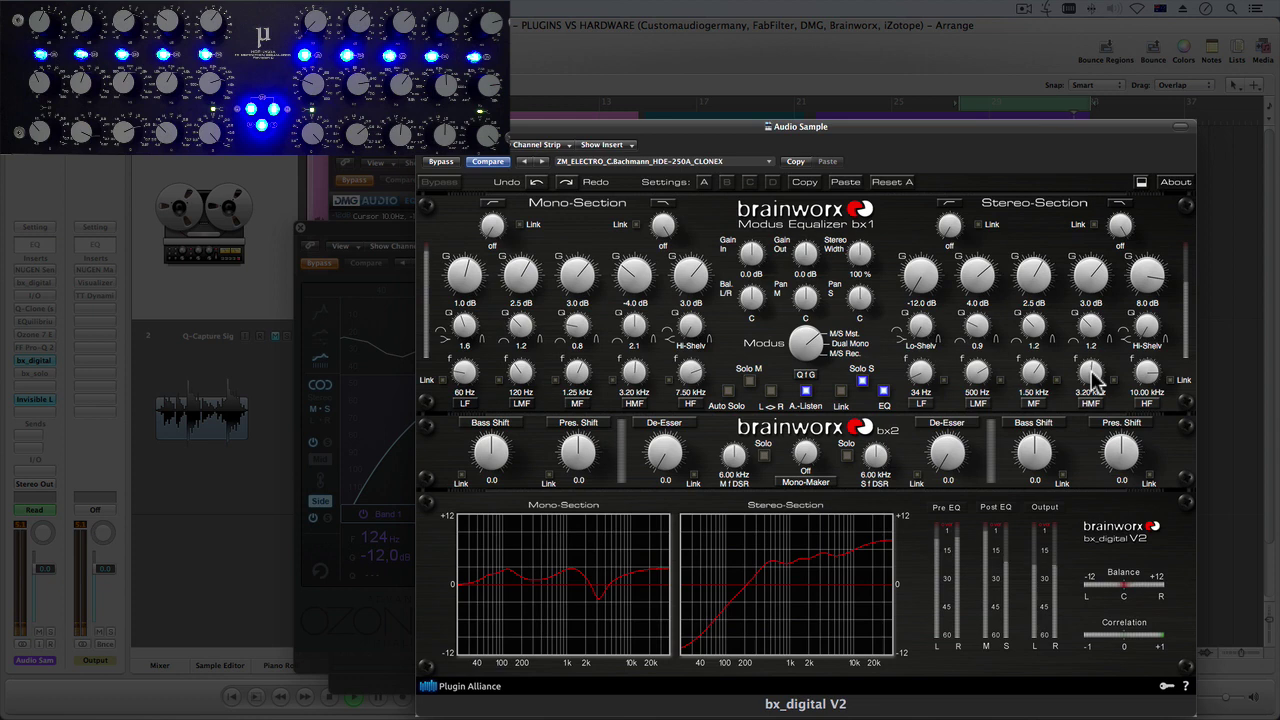
pyautogui.click(1093, 380)
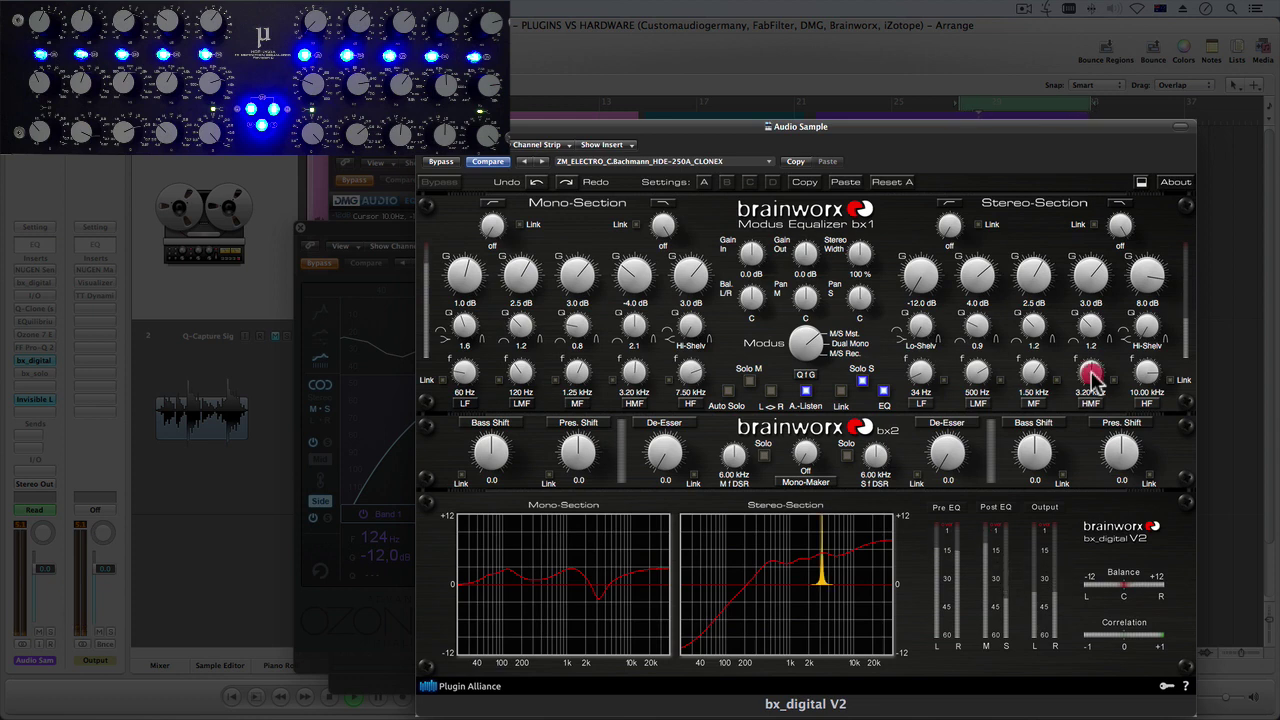
pyautogui.moveTo(1093, 380)
pyautogui.mouseDown()
pyautogui.moveTo(1093, 412)
pyautogui.moveTo(1093, 377)
pyautogui.mouseUp()
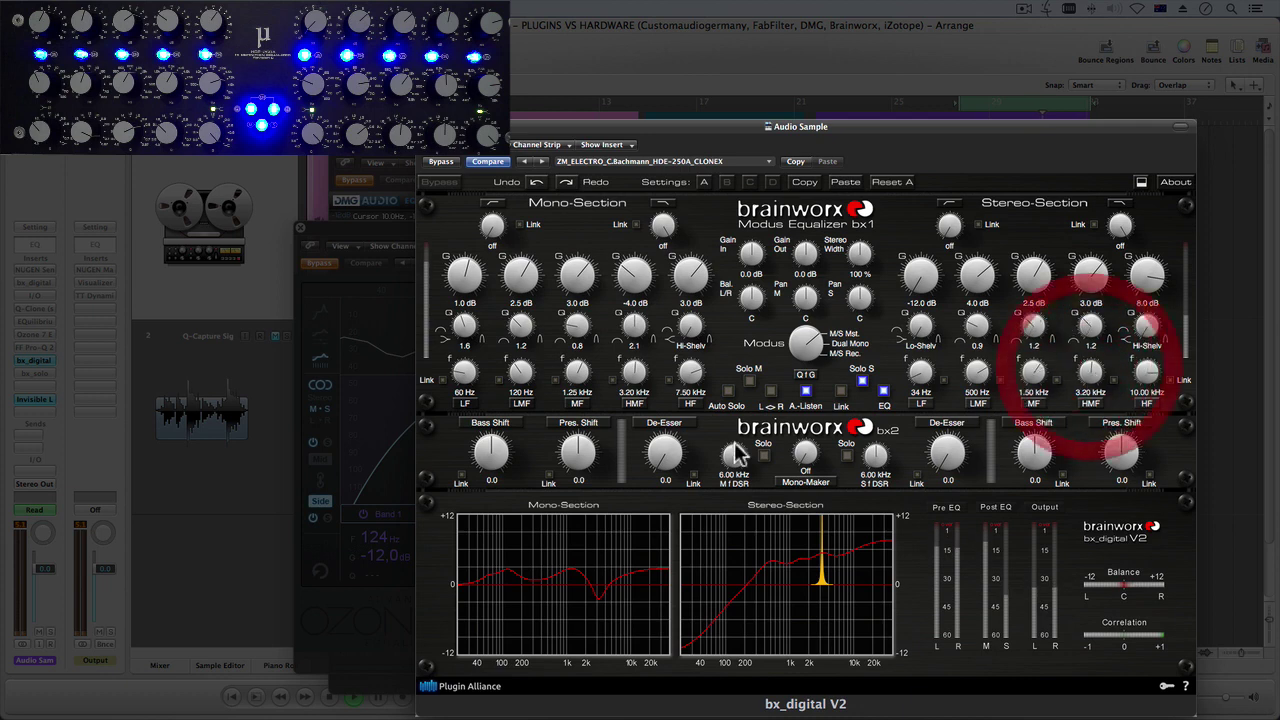
pyautogui.click(863, 389)
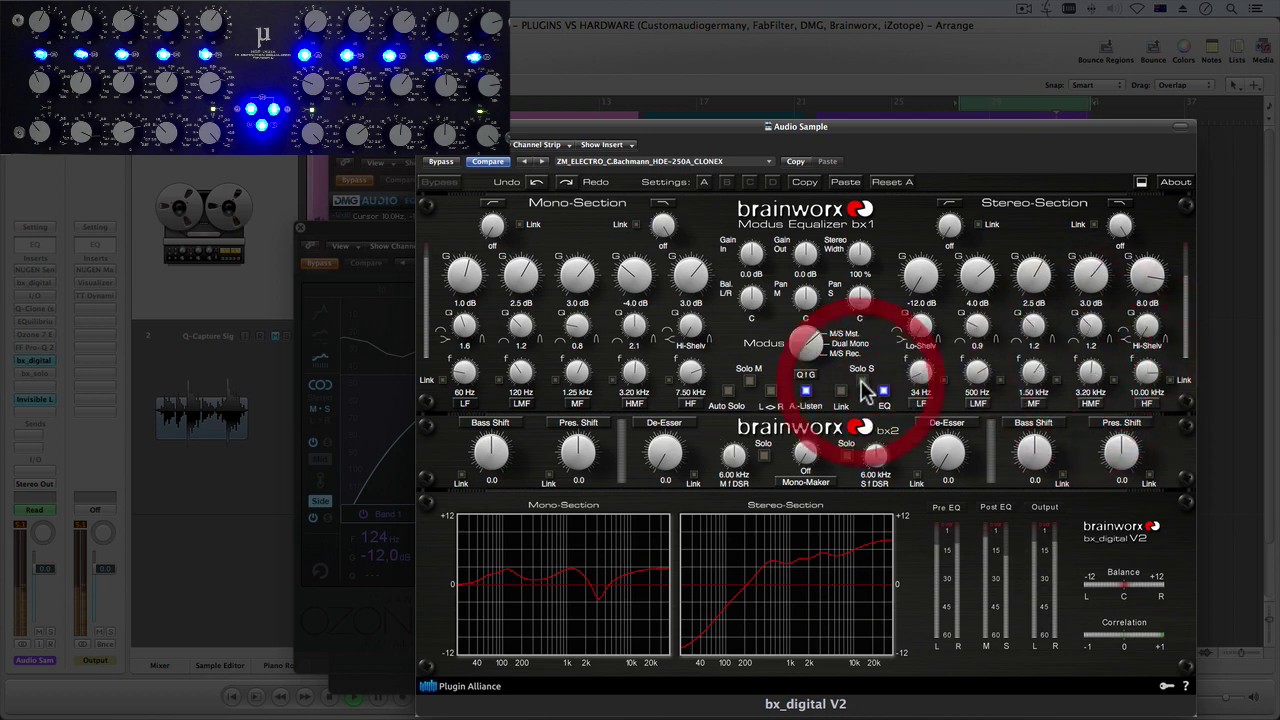
# - Open bx_solo with side solo and switch the plugin on
pyautogui.click(30, 374)
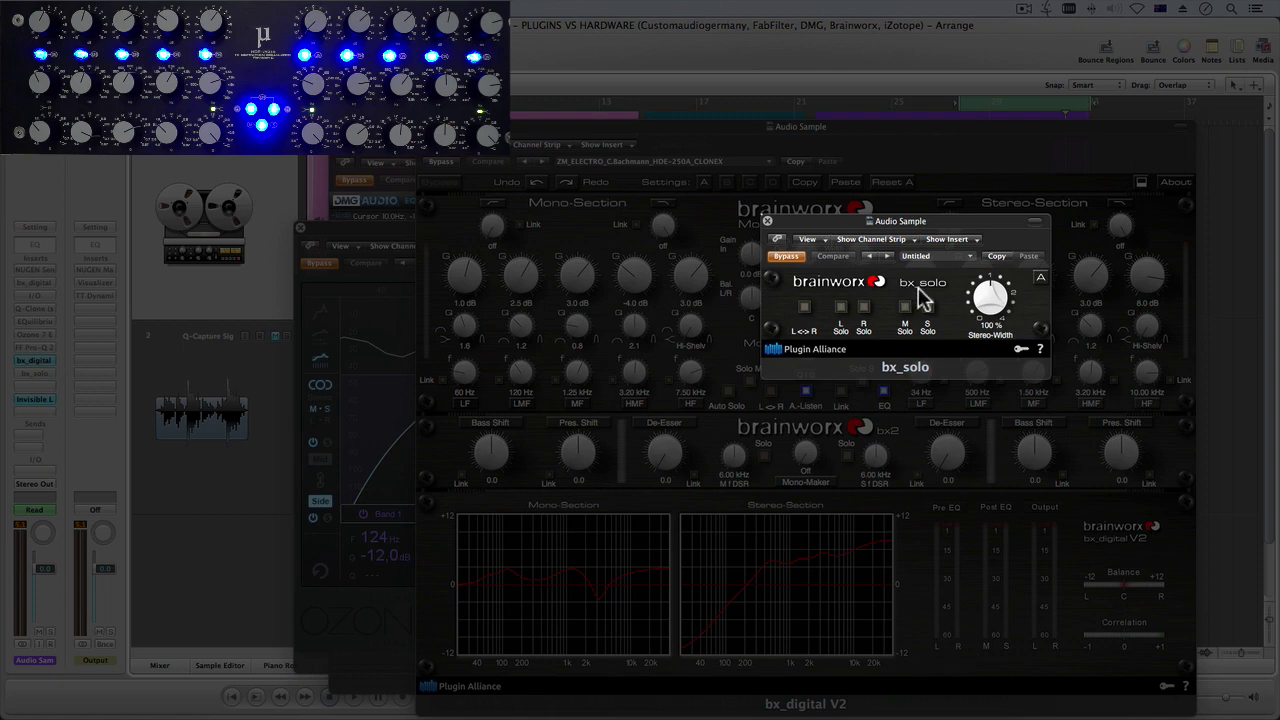
pyautogui.click(927, 309)
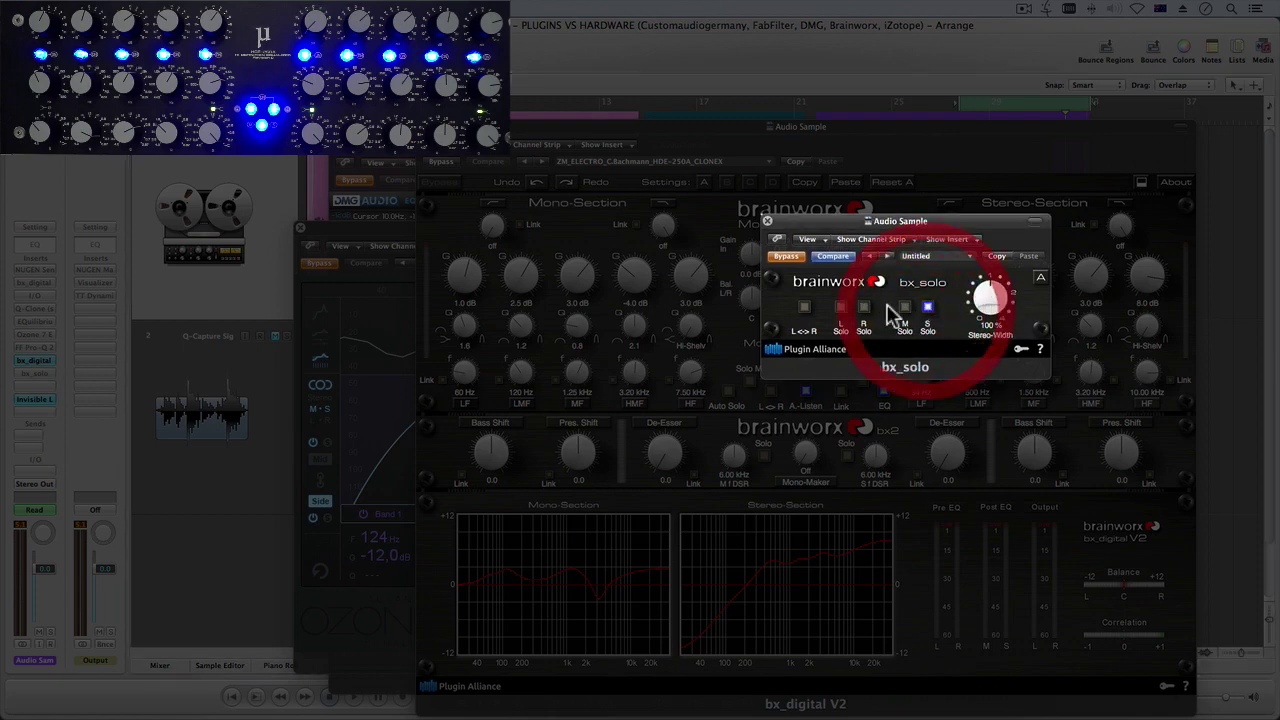
pyautogui.click(33, 370)
pyautogui.click(36, 296)
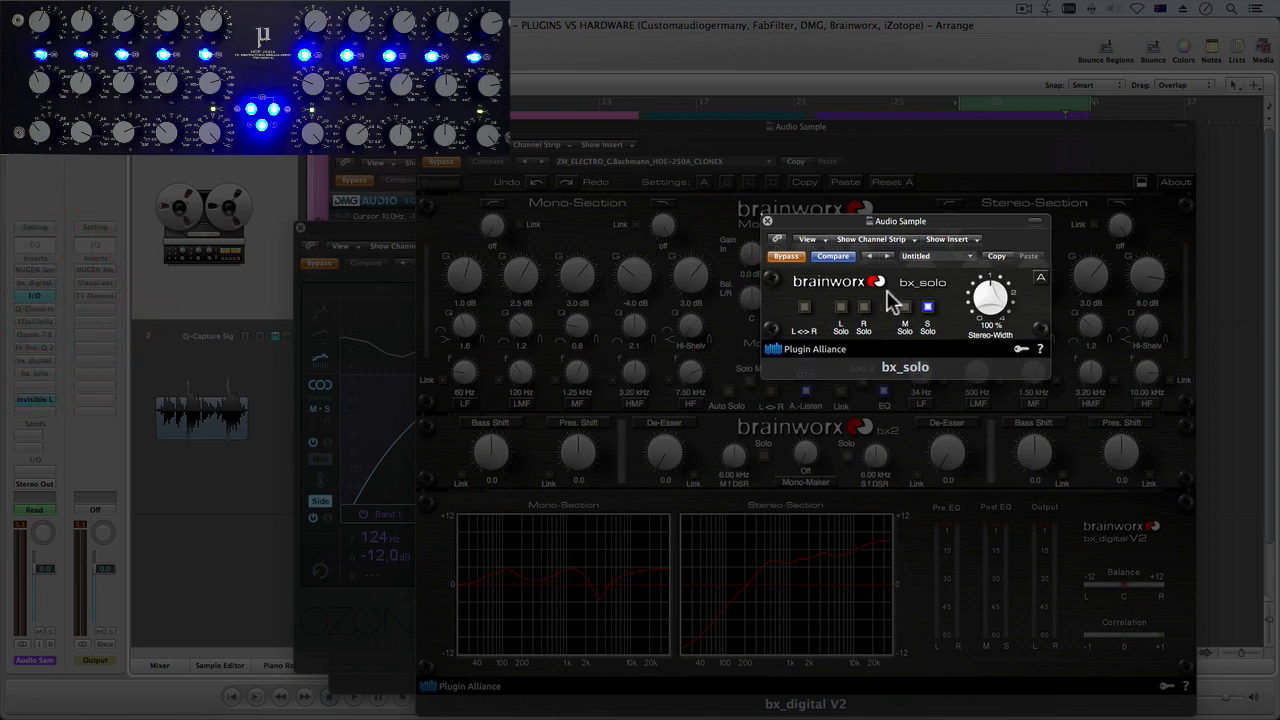
pyautogui.click(786, 256)
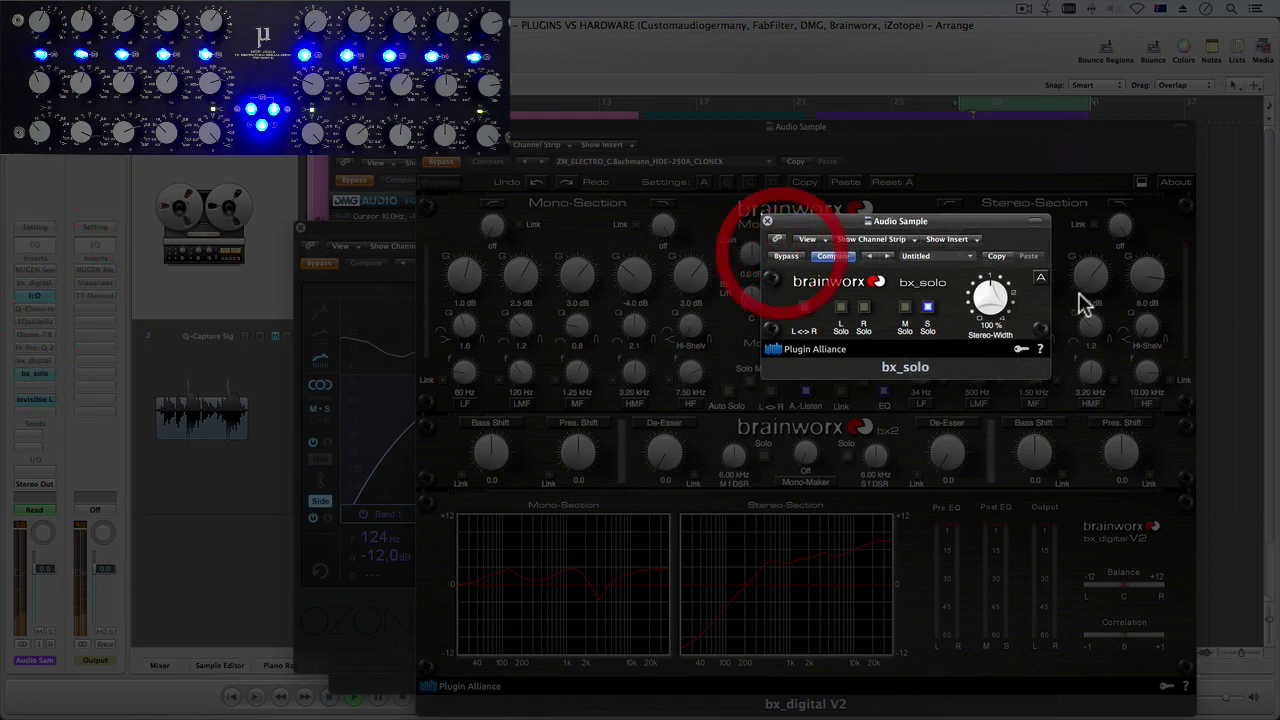
# - Compare M Solo and S Solo, leave S Solo on, and close the bx_solo window
pyautogui.click(926, 308)
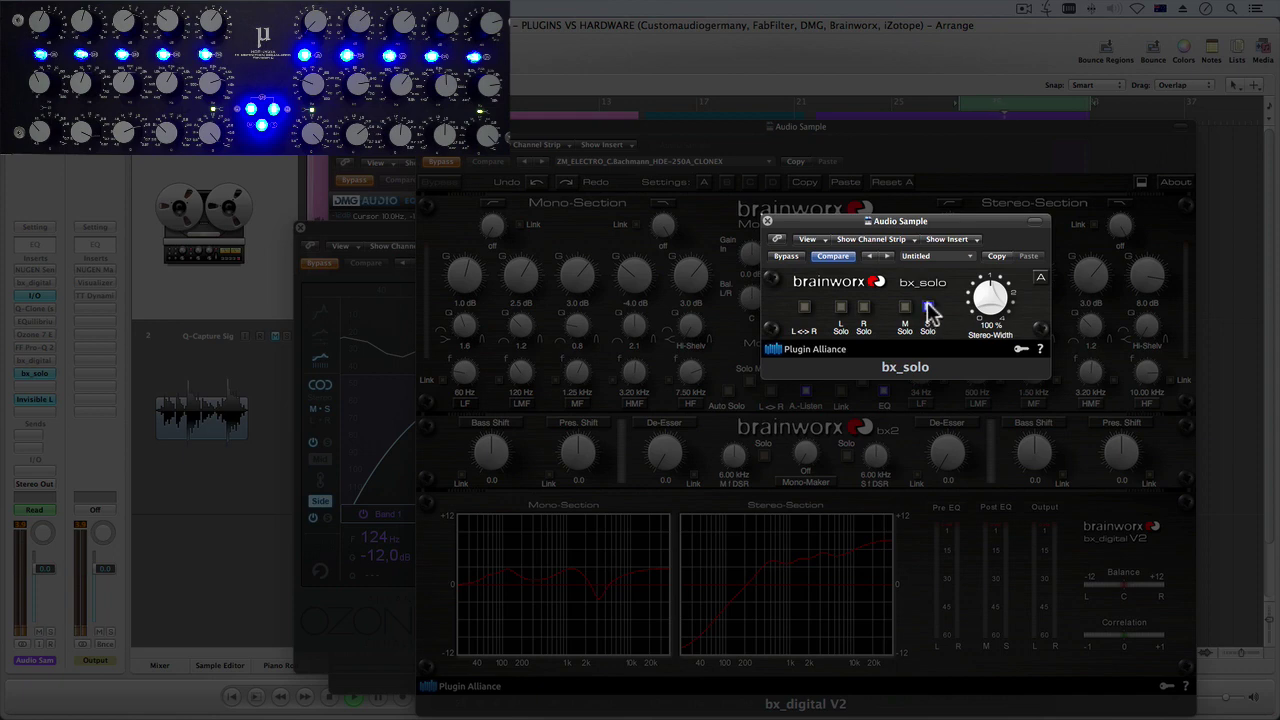
pyautogui.click(905, 308)
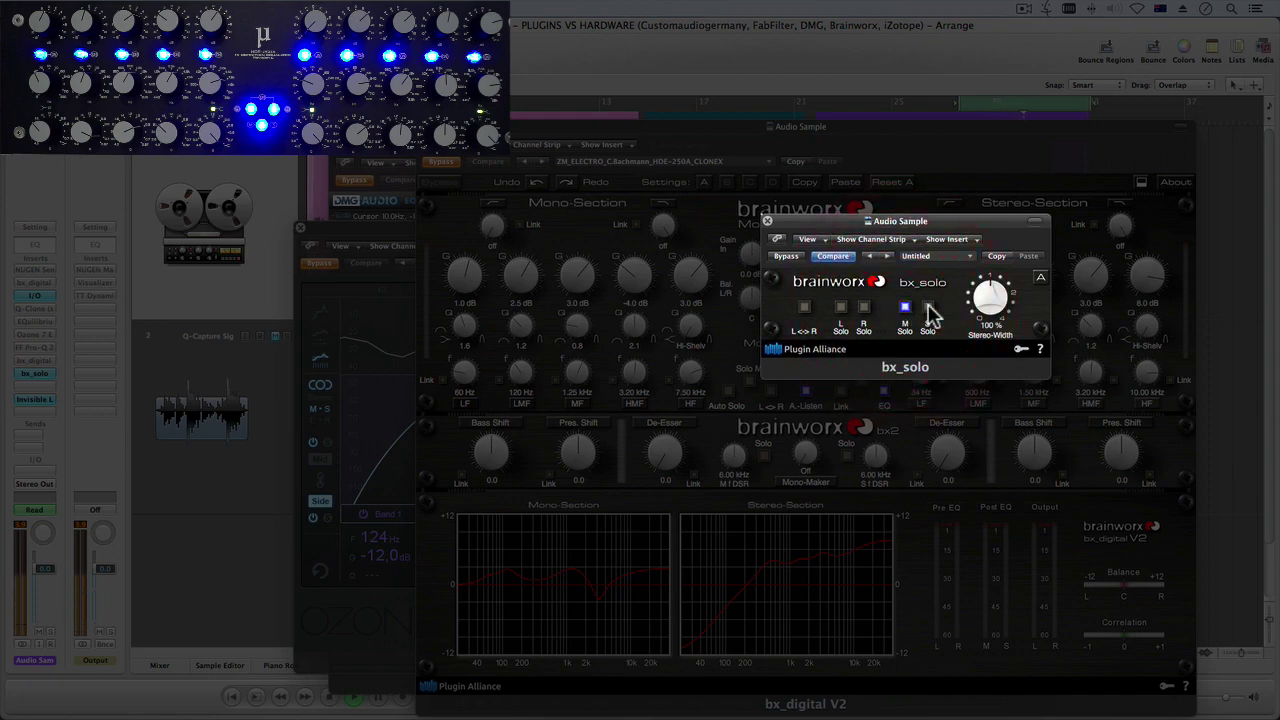
pyautogui.click(928, 310)
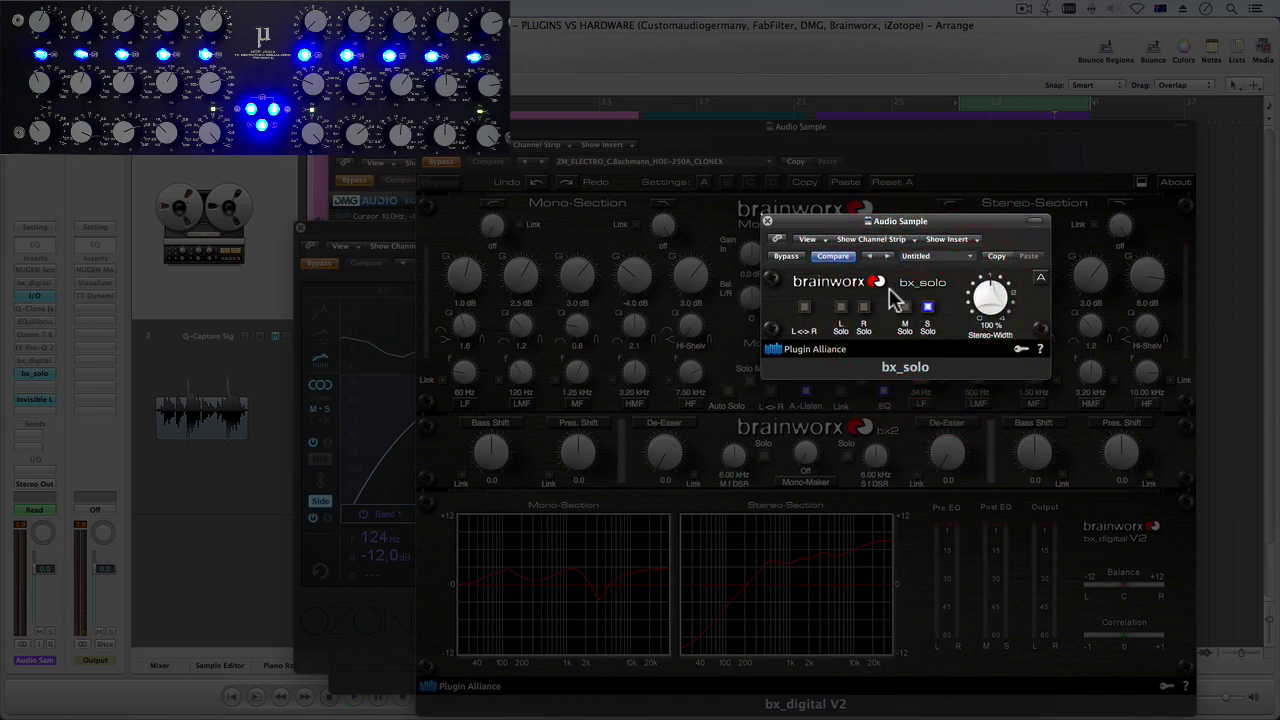
pyautogui.moveTo(791, 220); pyautogui.dragTo(602, 268)
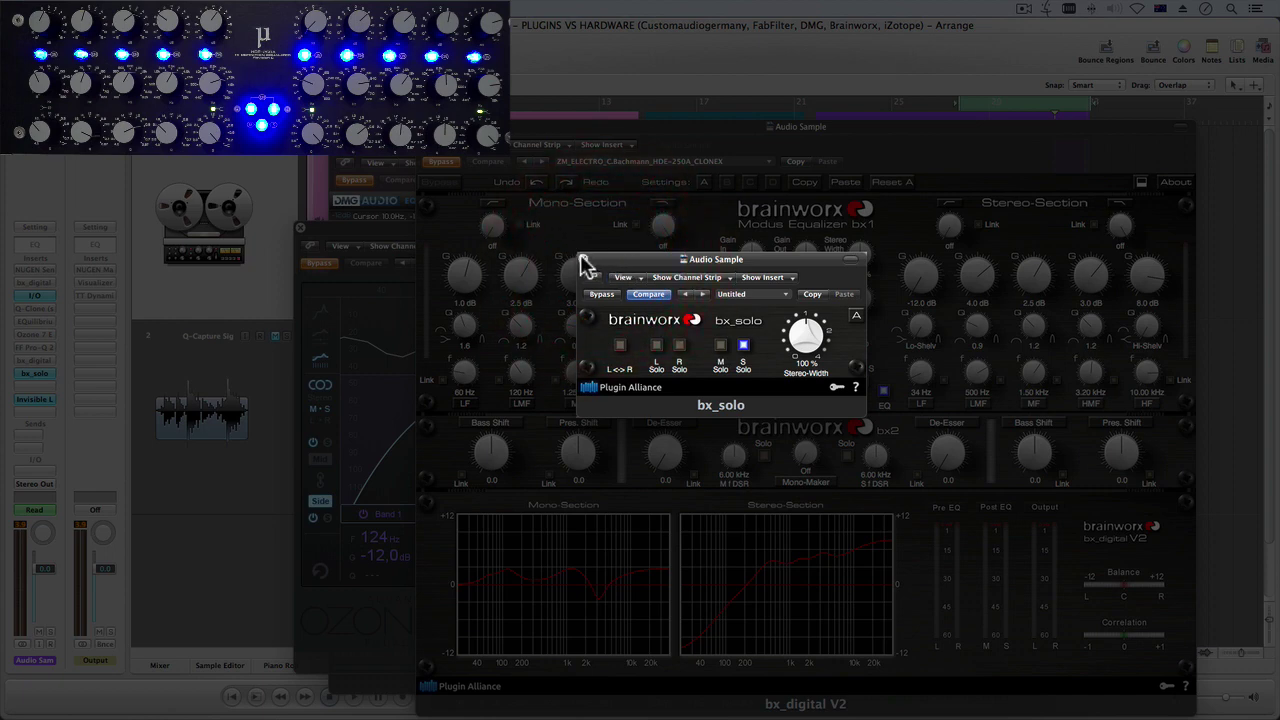
pyautogui.click(583, 260)
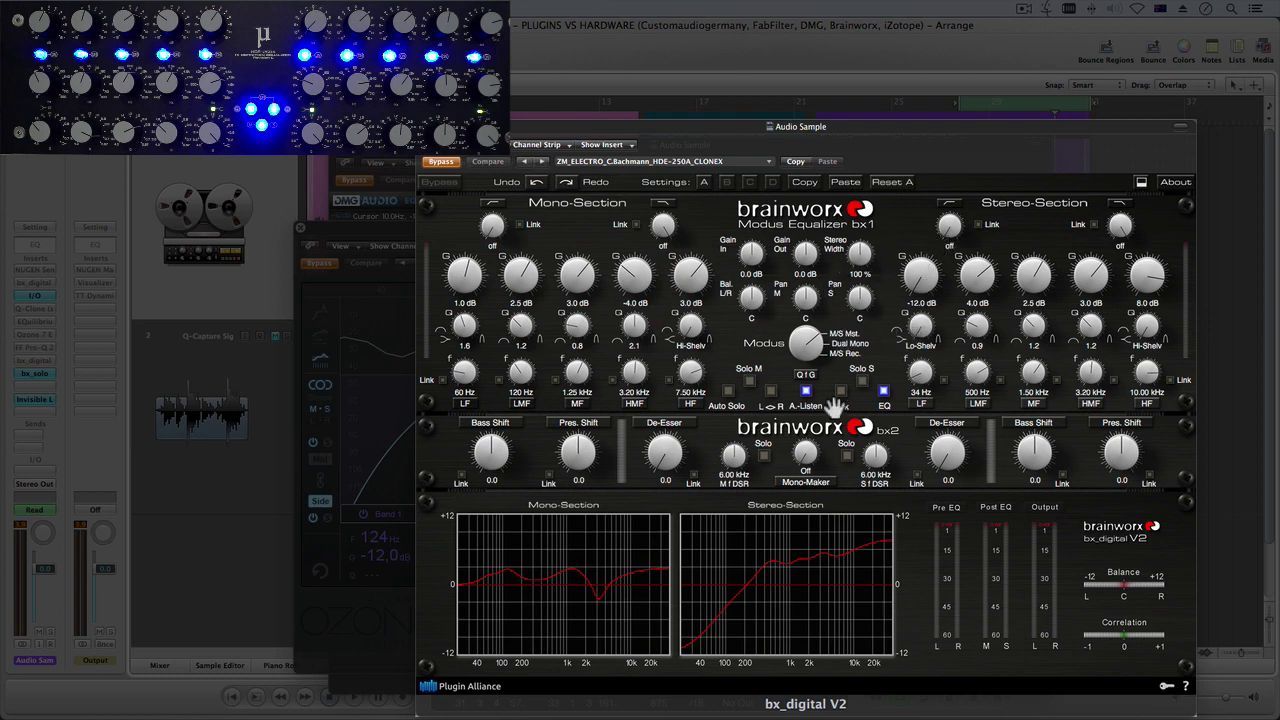
# - Try the Mono-Maker and De-Esser knobs, keeping Mono-Maker Off, then shift bx_digital V2 down-left
pyautogui.moveTo(805, 455)
pyautogui.mouseDown()
pyautogui.moveTo(809, 408)
pyautogui.moveTo(806, 440)
pyautogui.mouseUp()
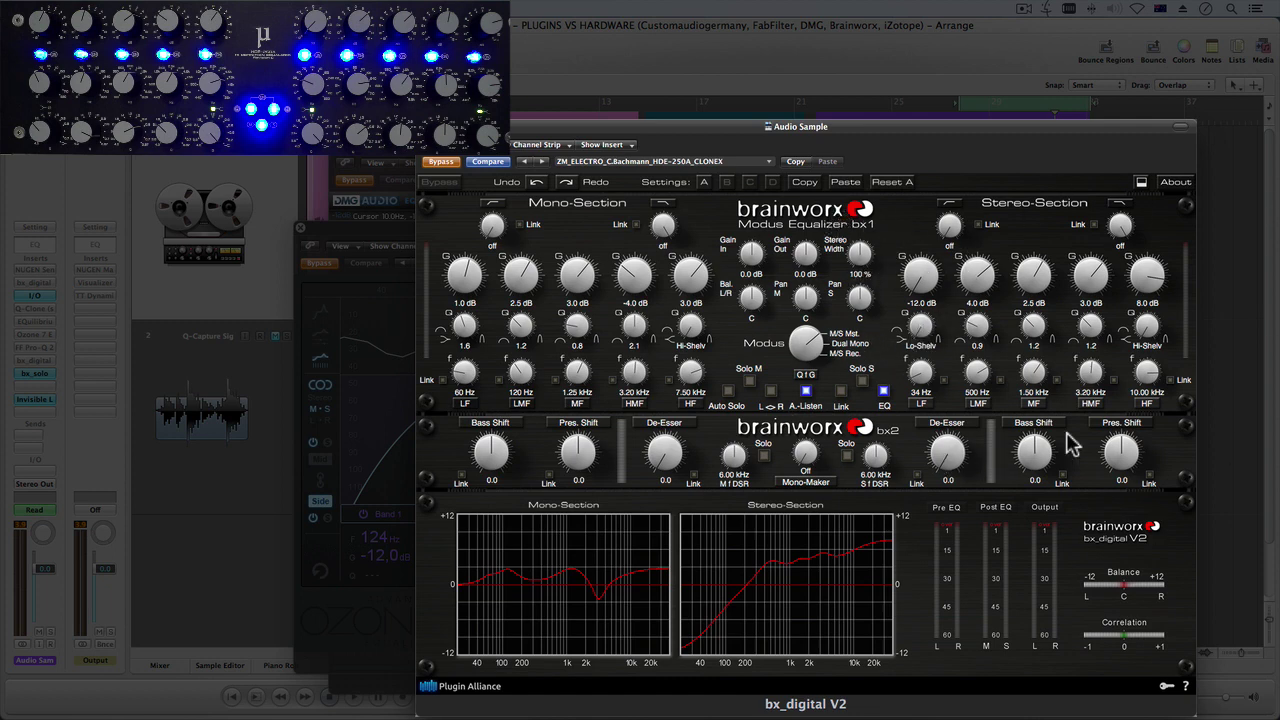
pyautogui.moveTo(945, 452); pyautogui.dragTo(940, 540)
pyautogui.moveTo(449, 121); pyautogui.dragTo(409, 231)
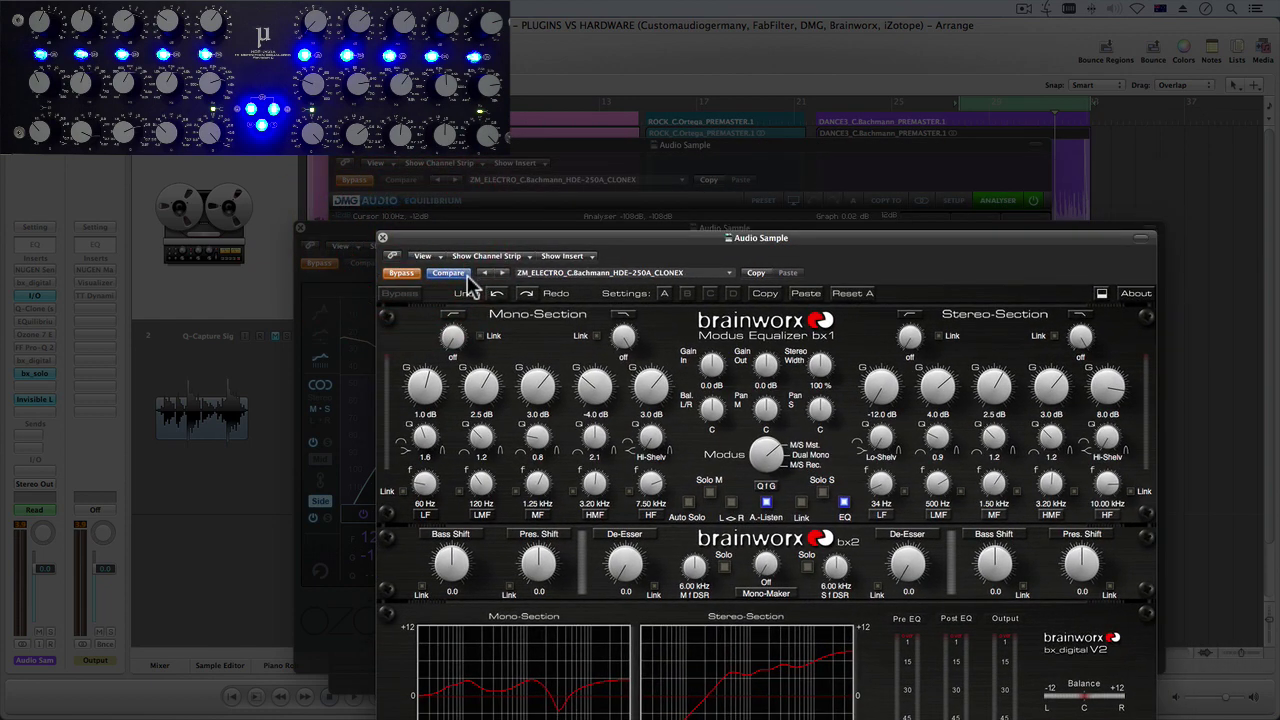
# - Close bx_digital V2 and compare Ozone 7's Mid and Side EQ curves, ending on Side
pyautogui.click(382, 239)
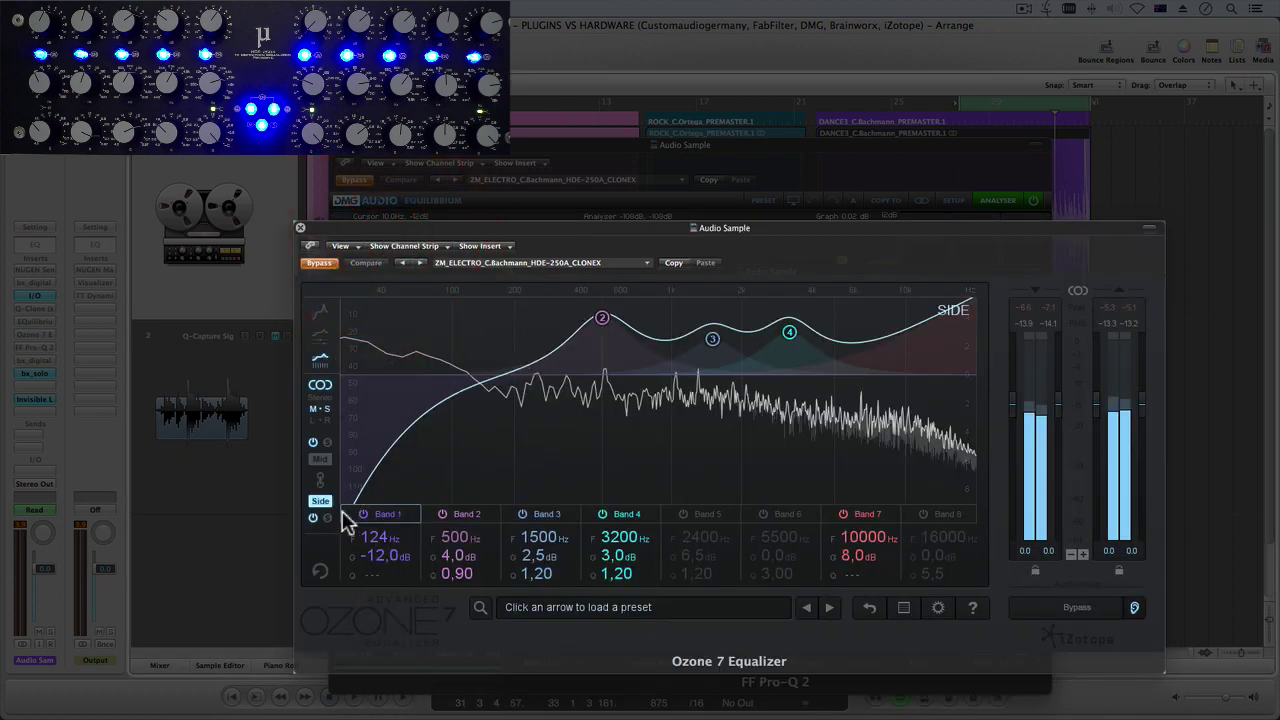
pyautogui.click(320, 459)
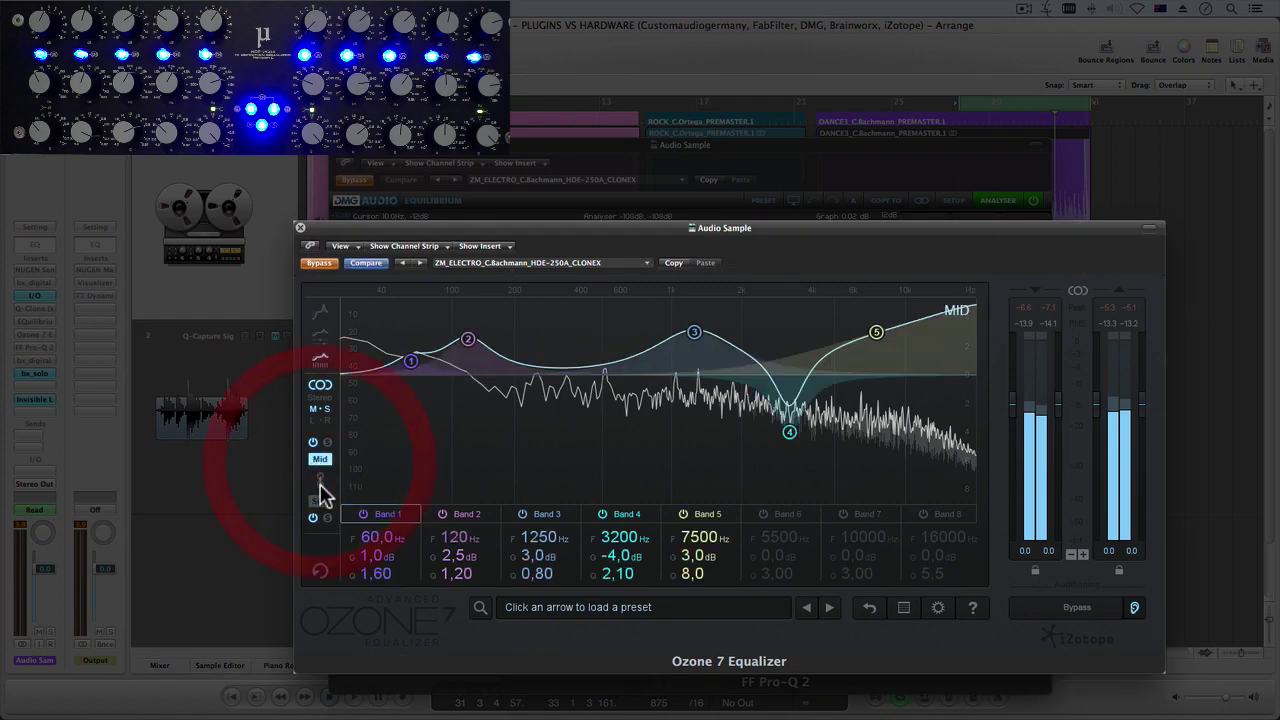
pyautogui.click(320, 501)
pyautogui.click(320, 459)
pyautogui.click(322, 502)
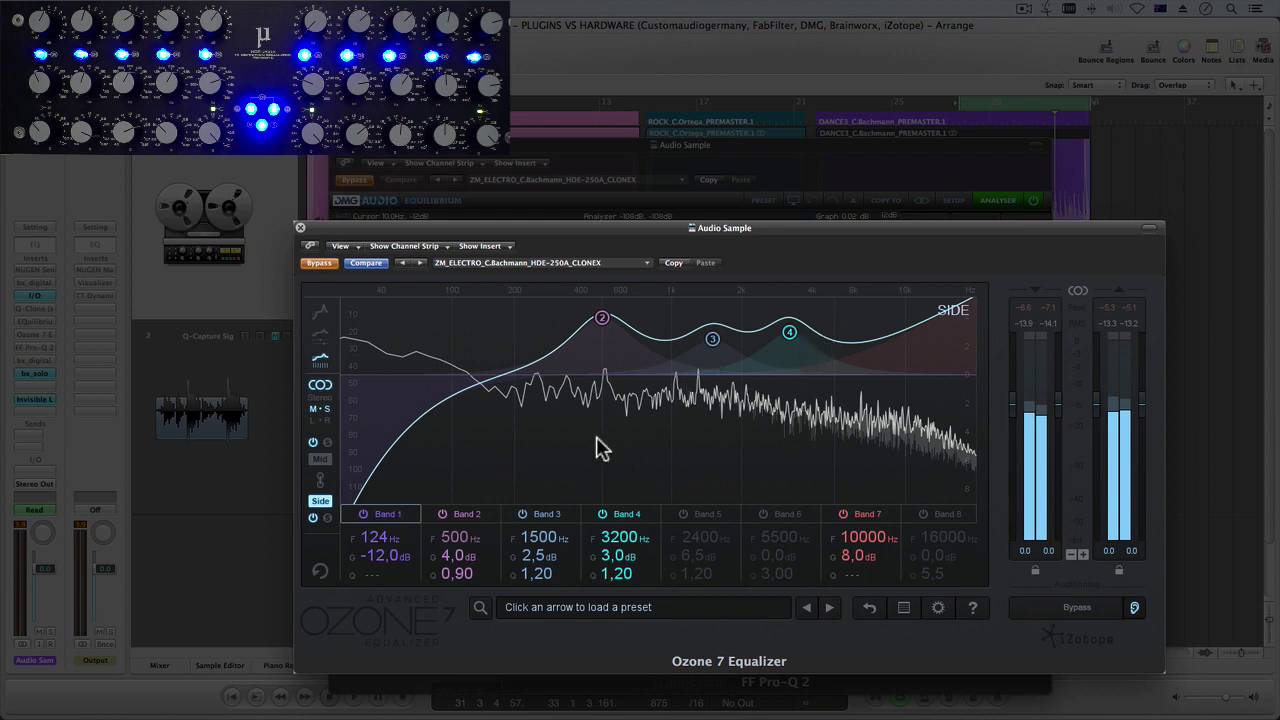
# - Show Band 1's 124 Hz, -12.0 dB low shelf and A/B Ozone 7 bypass
pyautogui.click(396, 522)
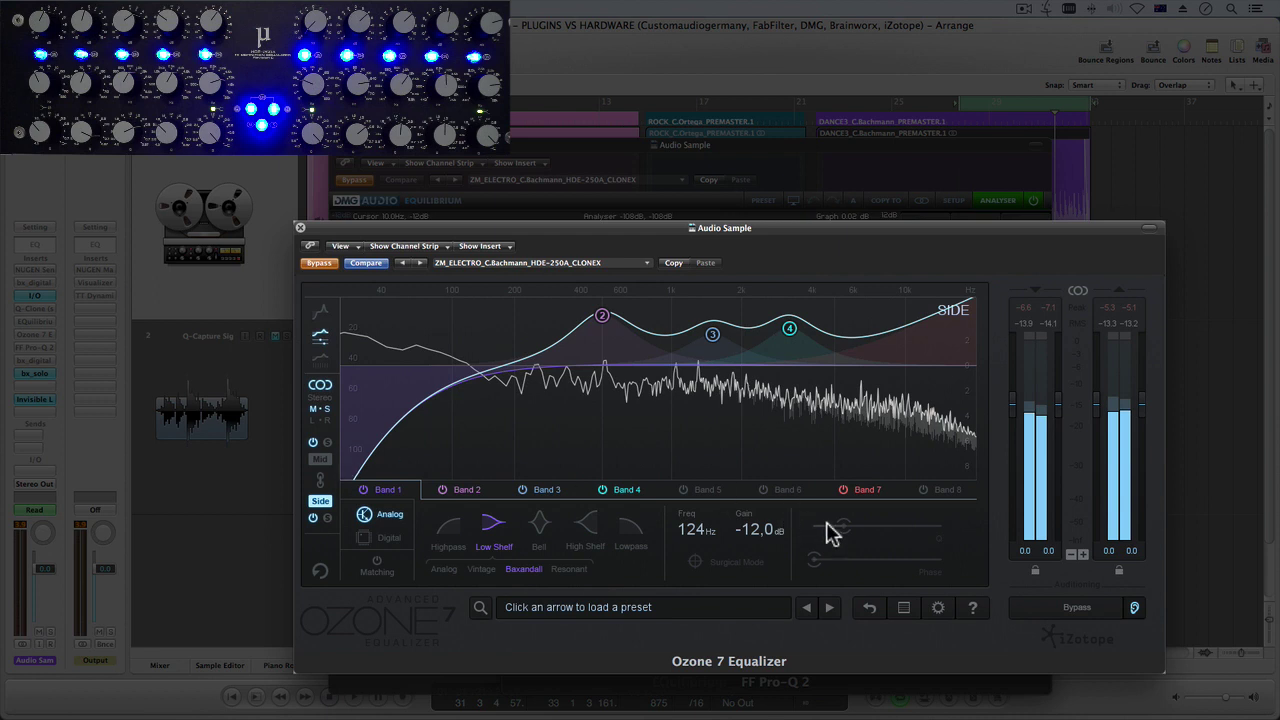
pyautogui.click(1135, 608)
pyautogui.click(1069, 607)
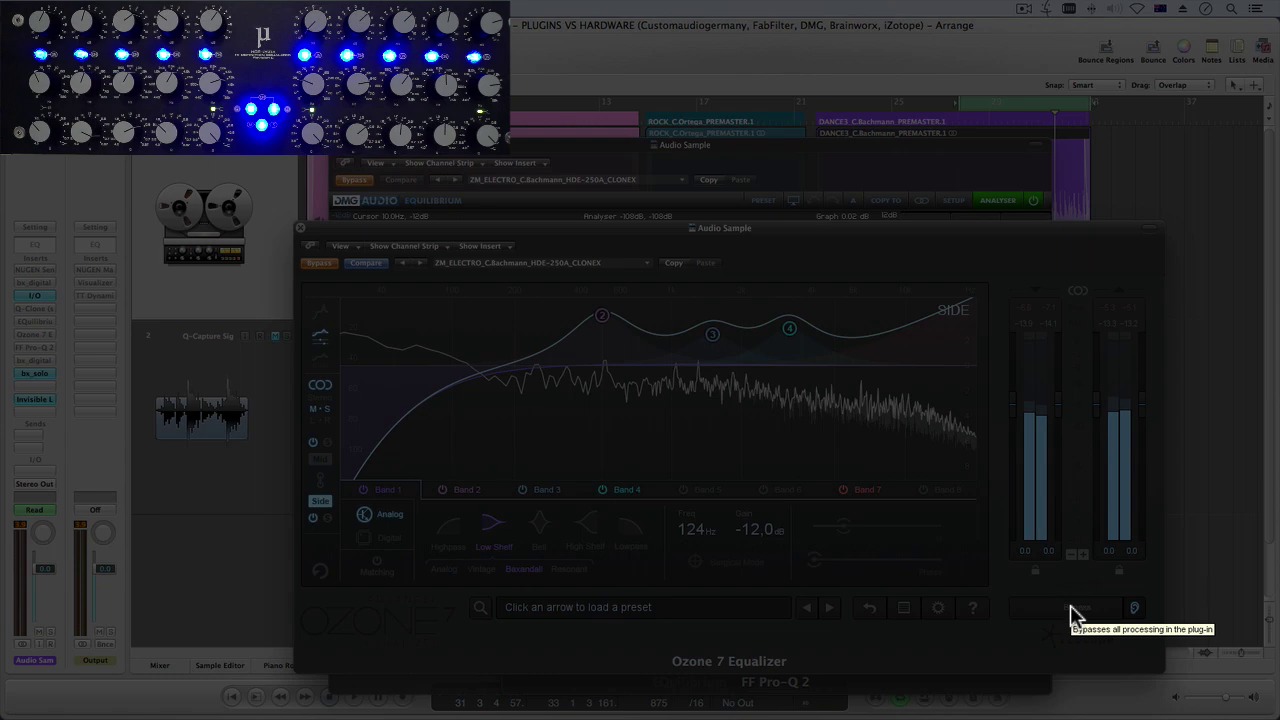
pyautogui.click(1070, 606)
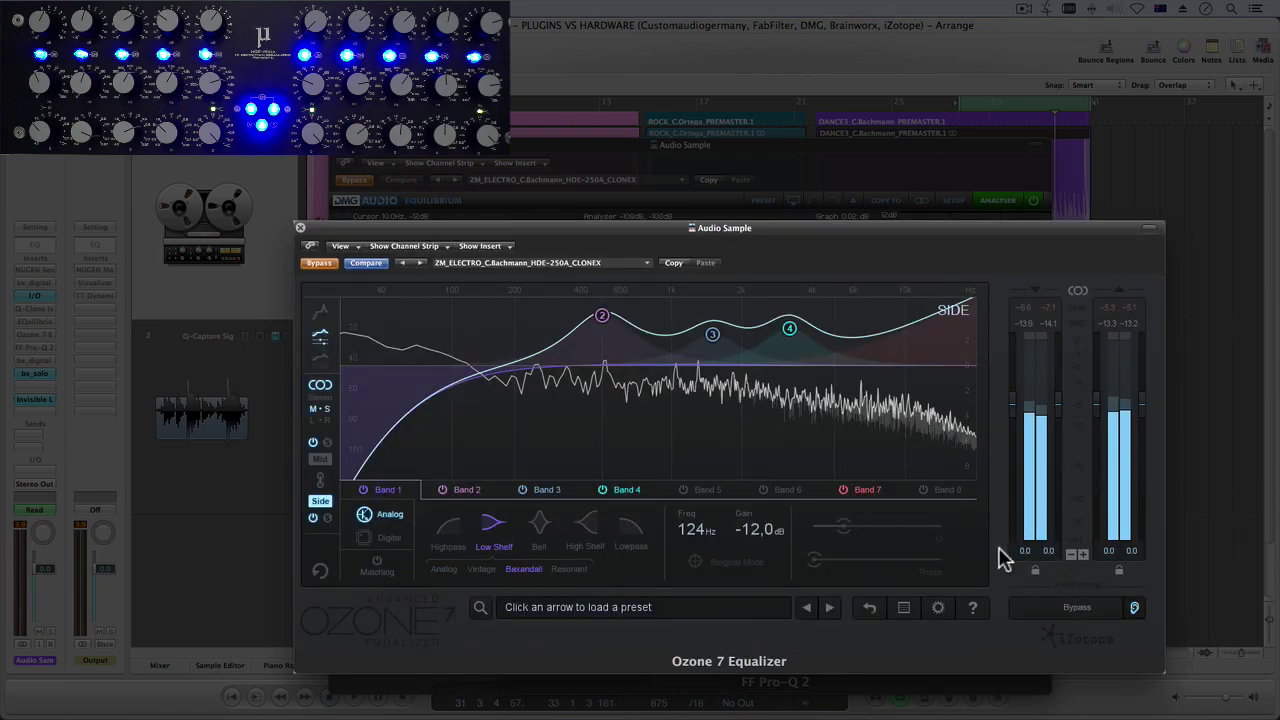
# - Close Ozone 7 and bring the Pro-Q 2 window to the front
pyautogui.click(300, 233)
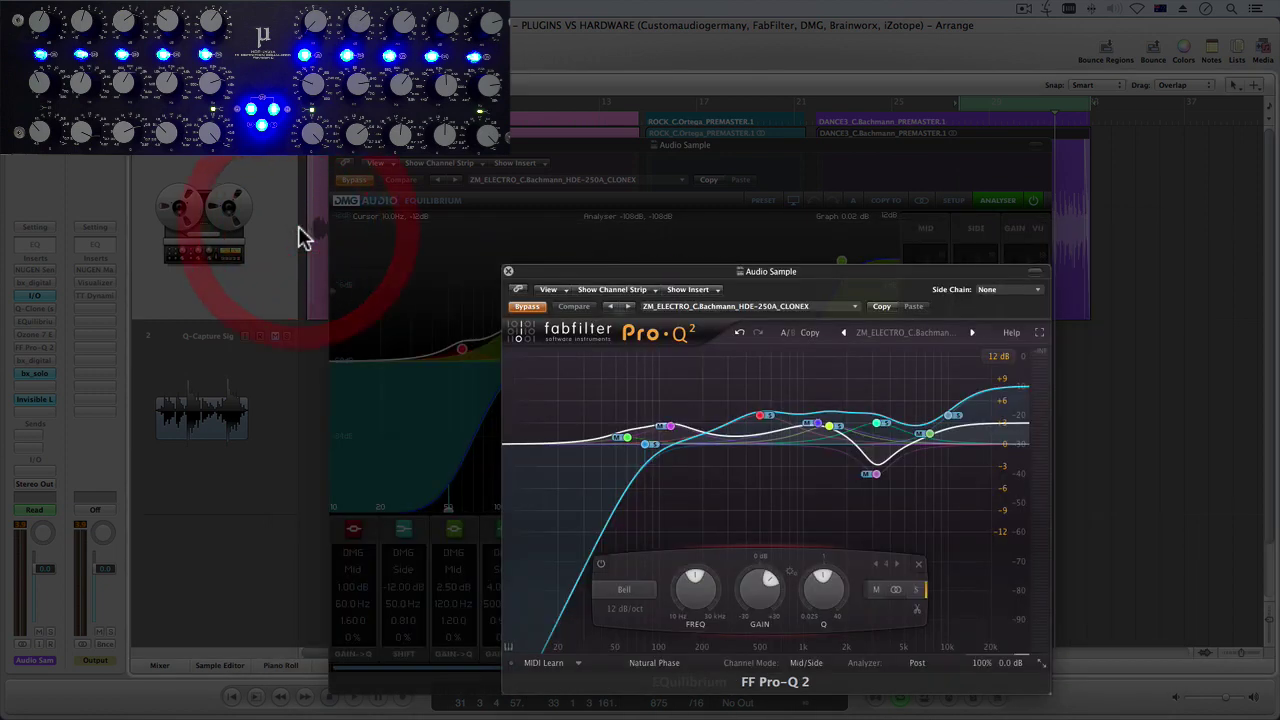
pyautogui.click(601, 246)
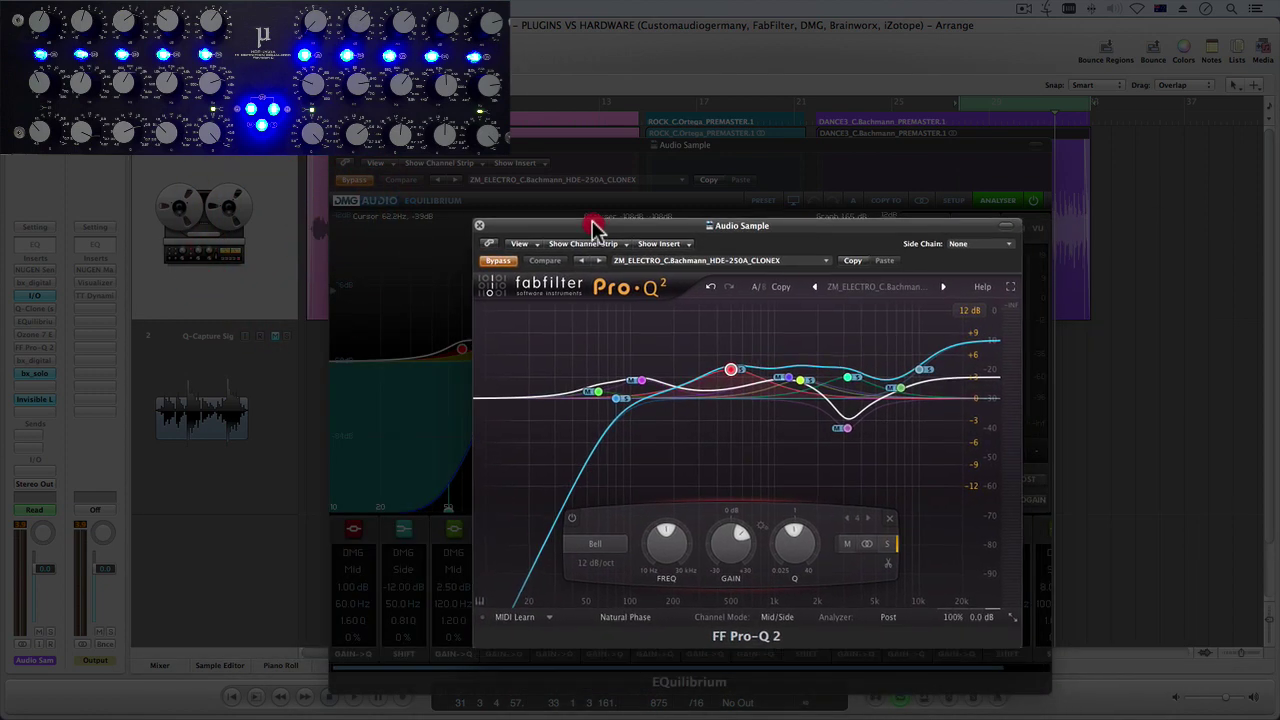
pyautogui.moveTo(590, 225); pyautogui.dragTo(589, 224)
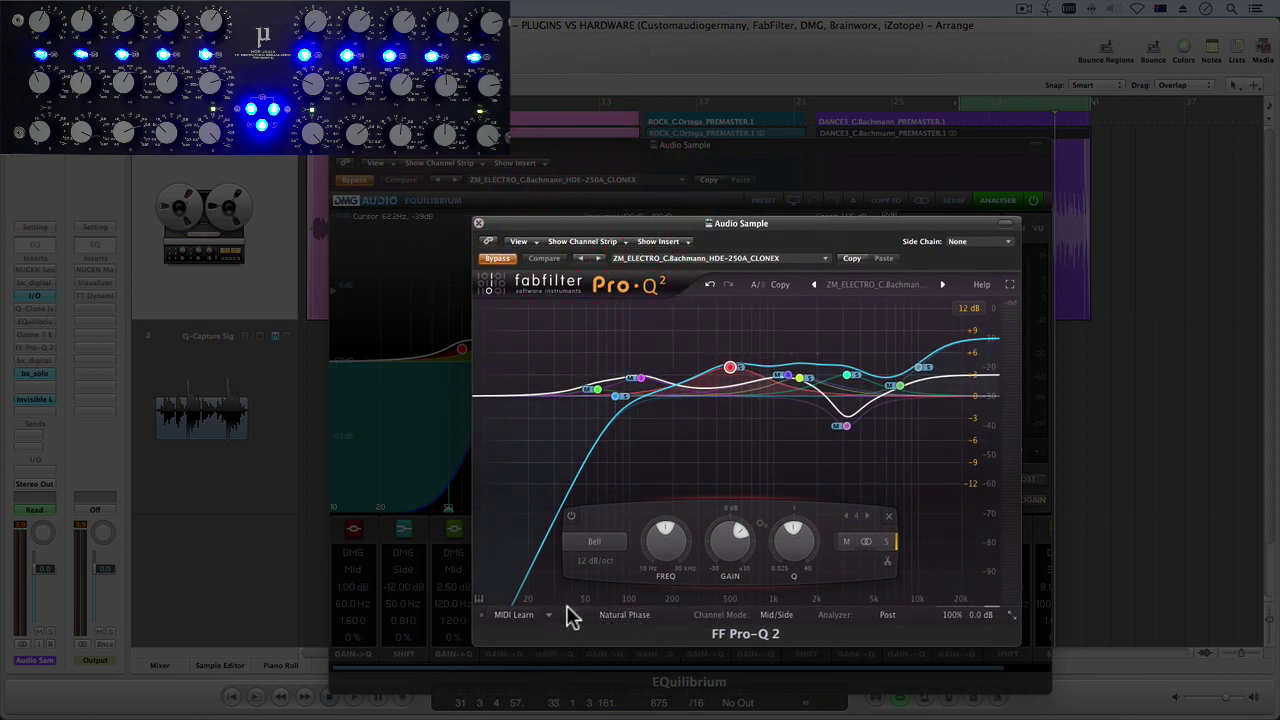
# - Open Pro-Q 2's phase mode choices, dismiss them keeping Natural Phase, and reopen them
pyautogui.click(617, 625)
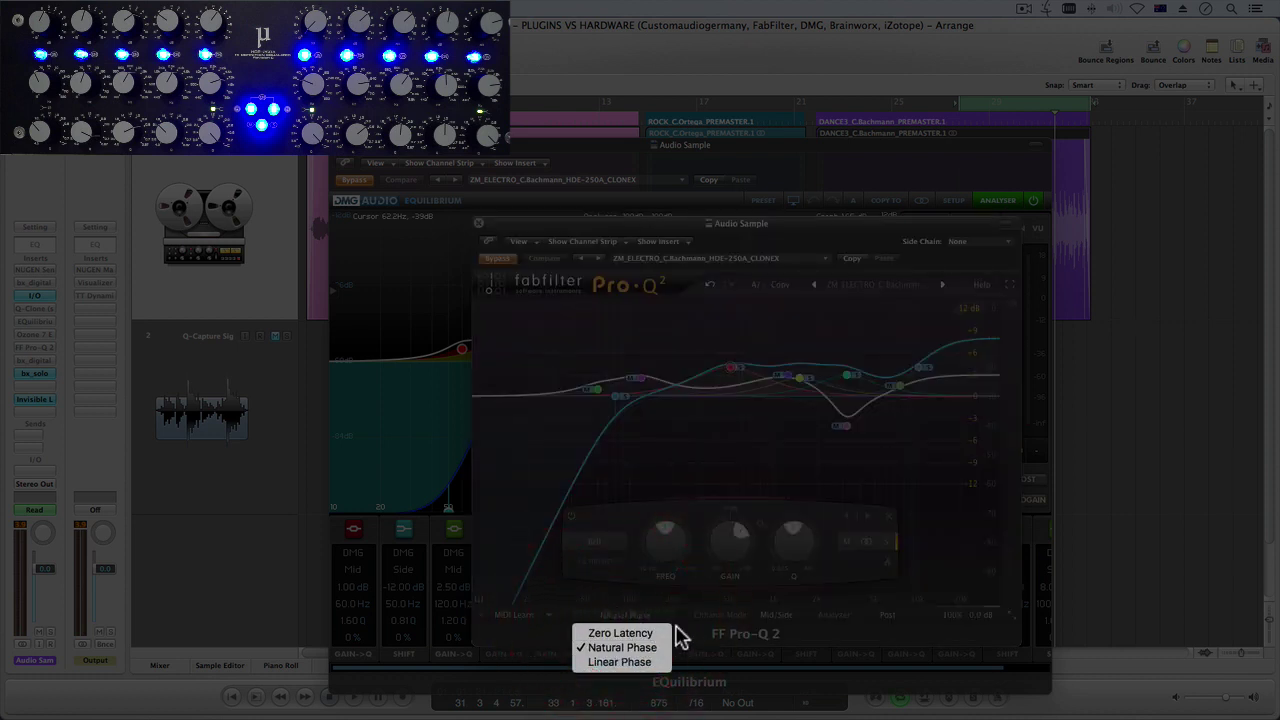
pyautogui.click(663, 614)
pyautogui.click(663, 614)
# - Keep Natural Phase and lower Pro-Q 2's Gain Scale to about 97.92%
pyautogui.click(640, 610)
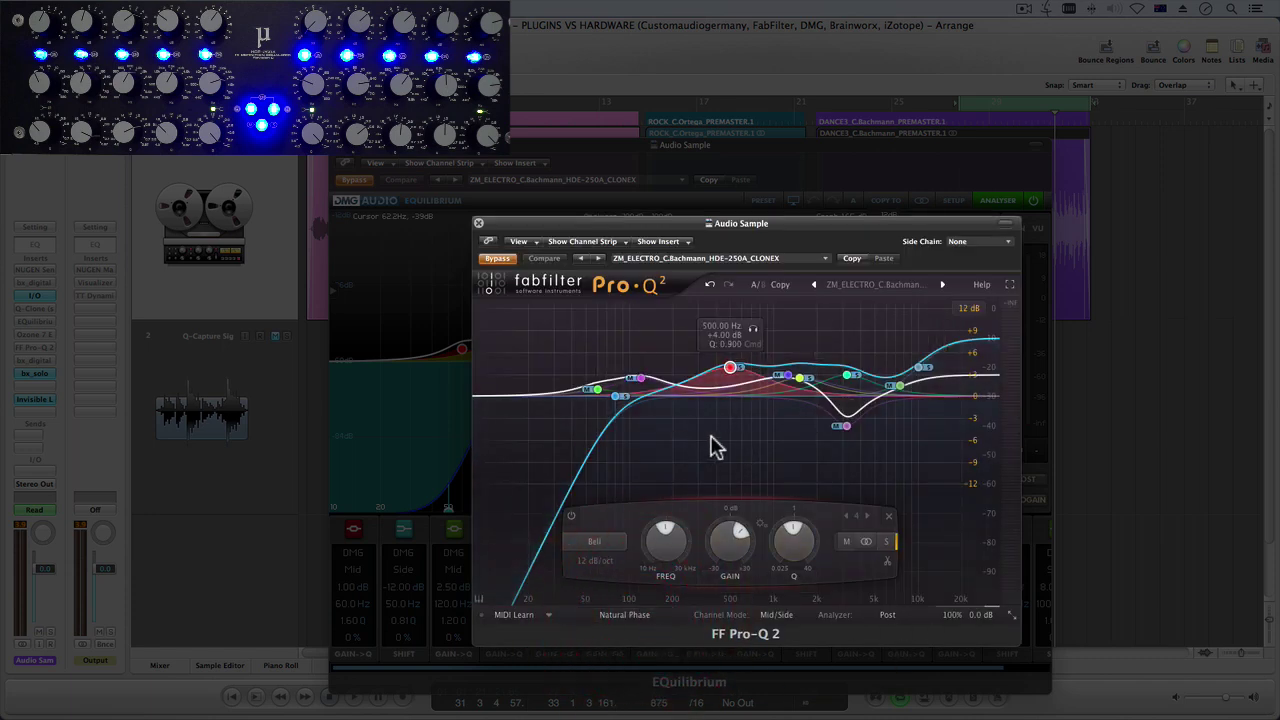
pyautogui.moveTo(957, 628)
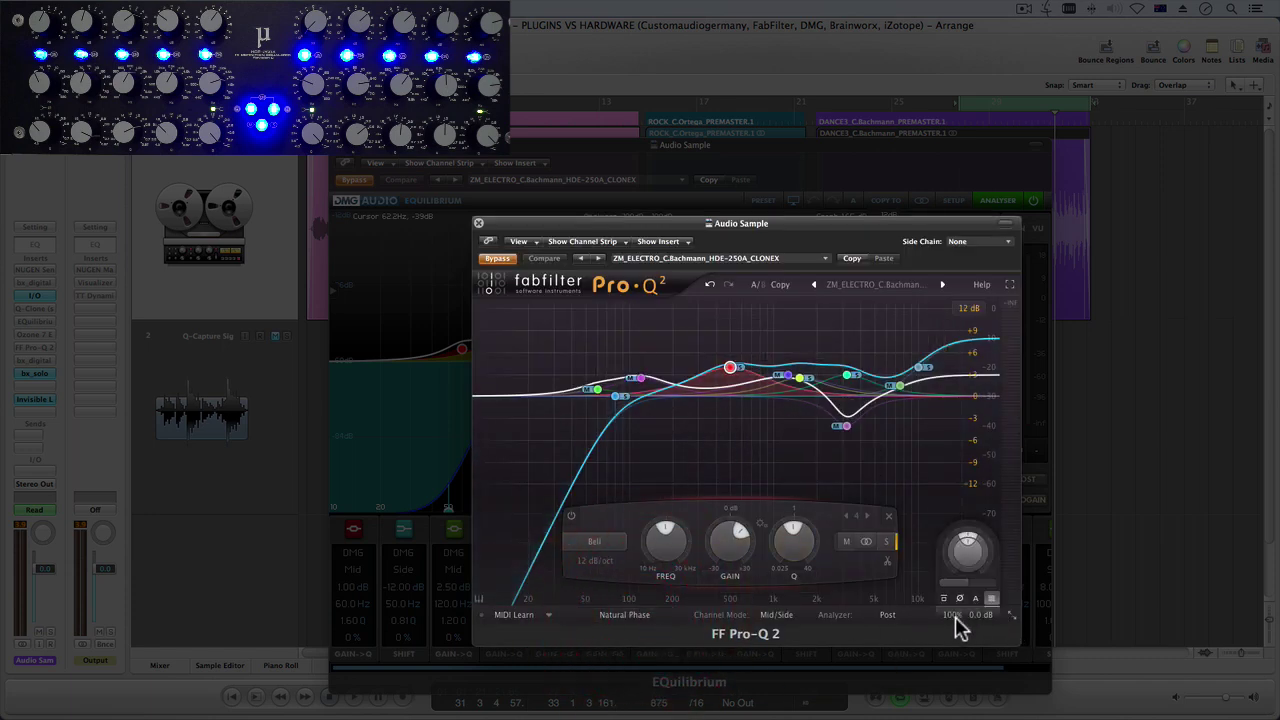
pyautogui.moveTo(965, 588)
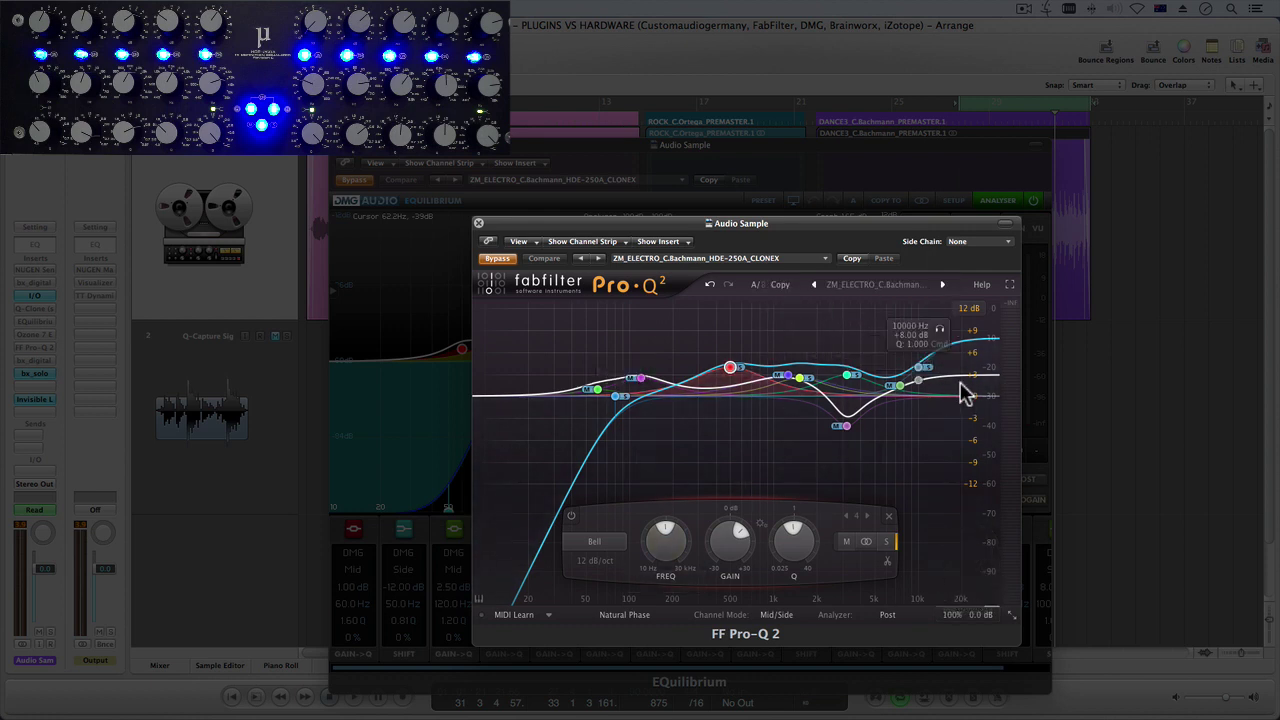
pyautogui.moveTo(952, 340)
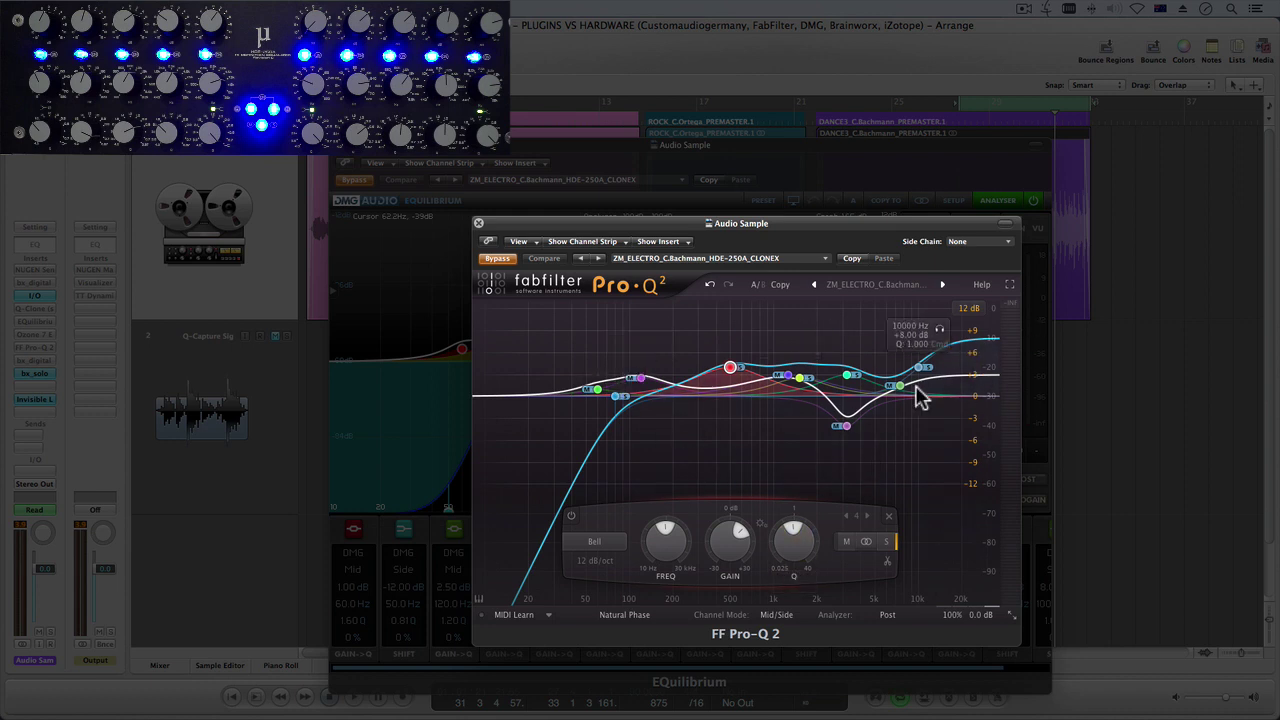
pyautogui.click(958, 622)
pyautogui.moveTo(962, 592)
pyautogui.mouseDown()
pyautogui.moveTo(903, 589)
pyautogui.moveTo(1043, 586)
pyautogui.moveTo(929, 583)
pyautogui.moveTo(963, 581)
pyautogui.mouseUp()
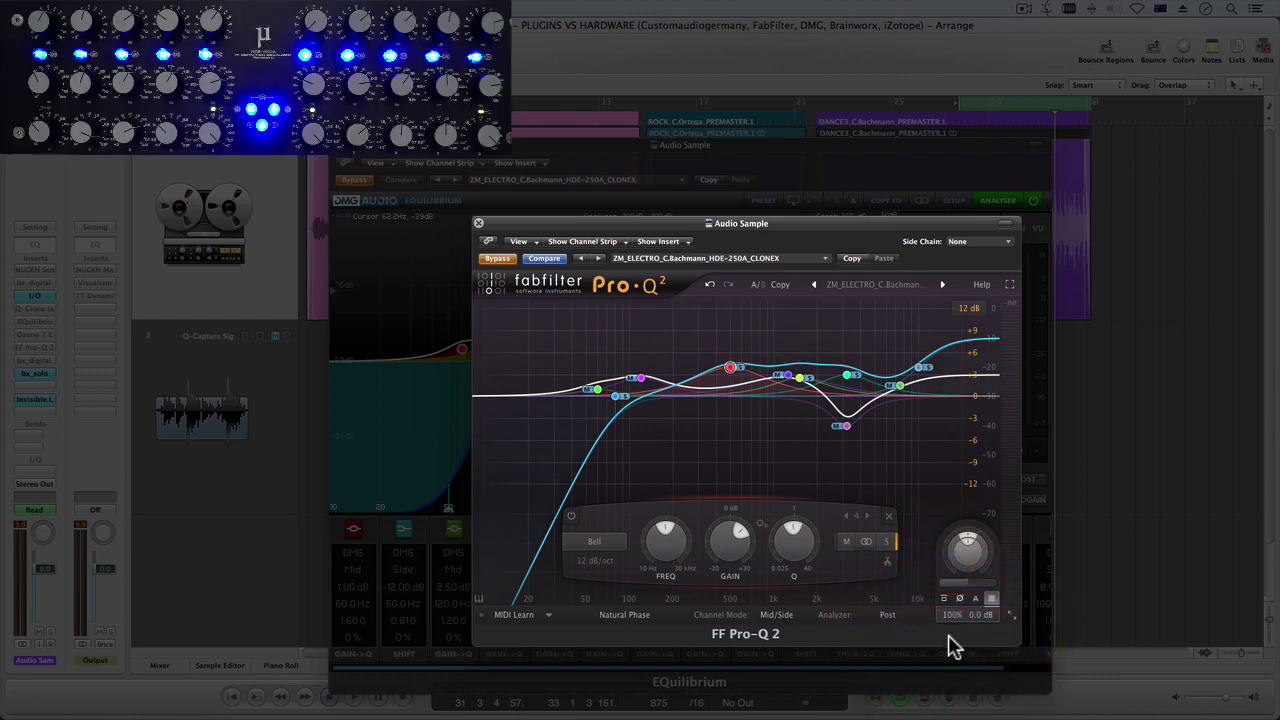
# - Close Pro-Q 2, nudge EQuilibrium up, and audition its mid and side solo buttons
pyautogui.click(480, 229)
pyautogui.moveTo(613, 147); pyautogui.dragTo(623, 116)
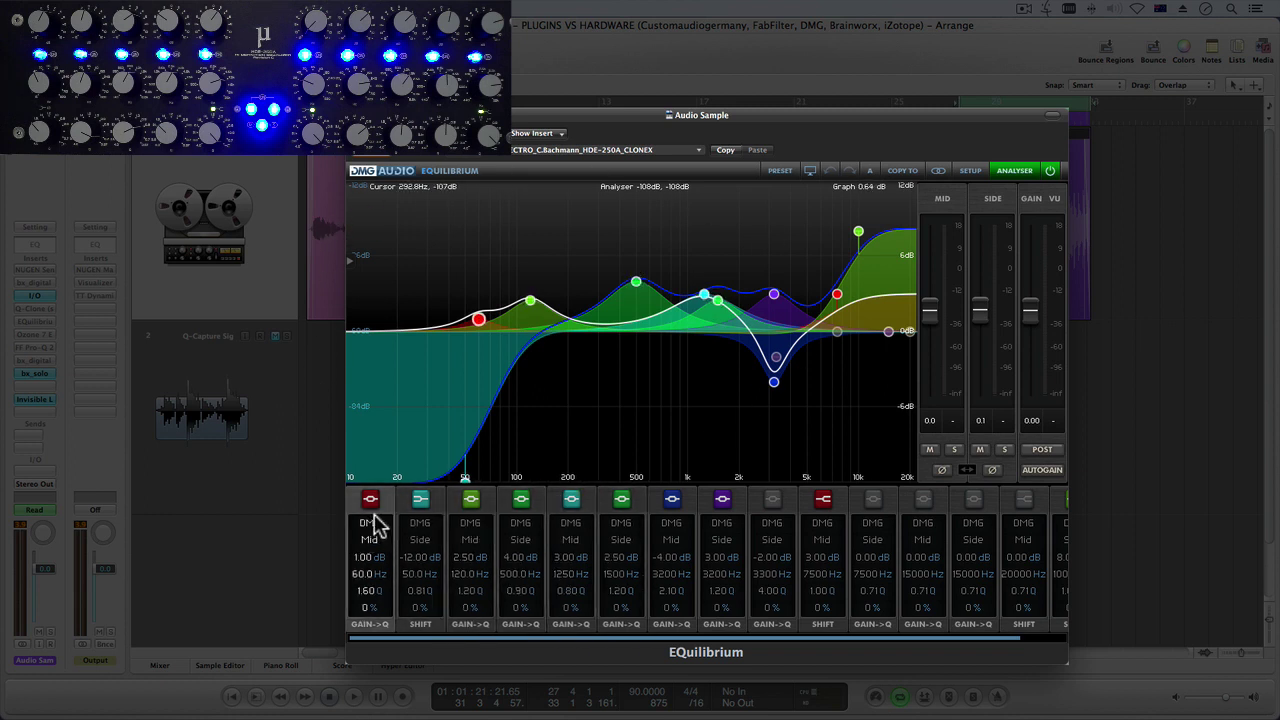
pyautogui.click(622, 500)
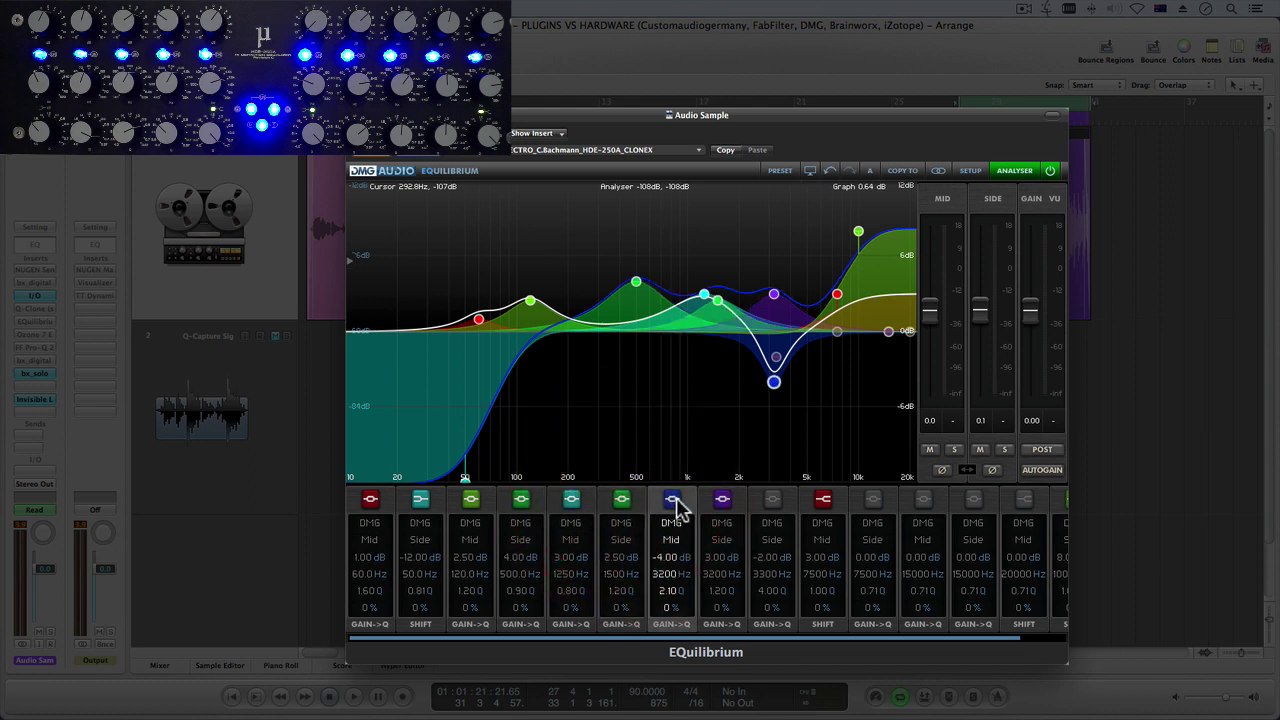
pyautogui.click(953, 450)
pyautogui.click(953, 450)
pyautogui.click(1005, 449)
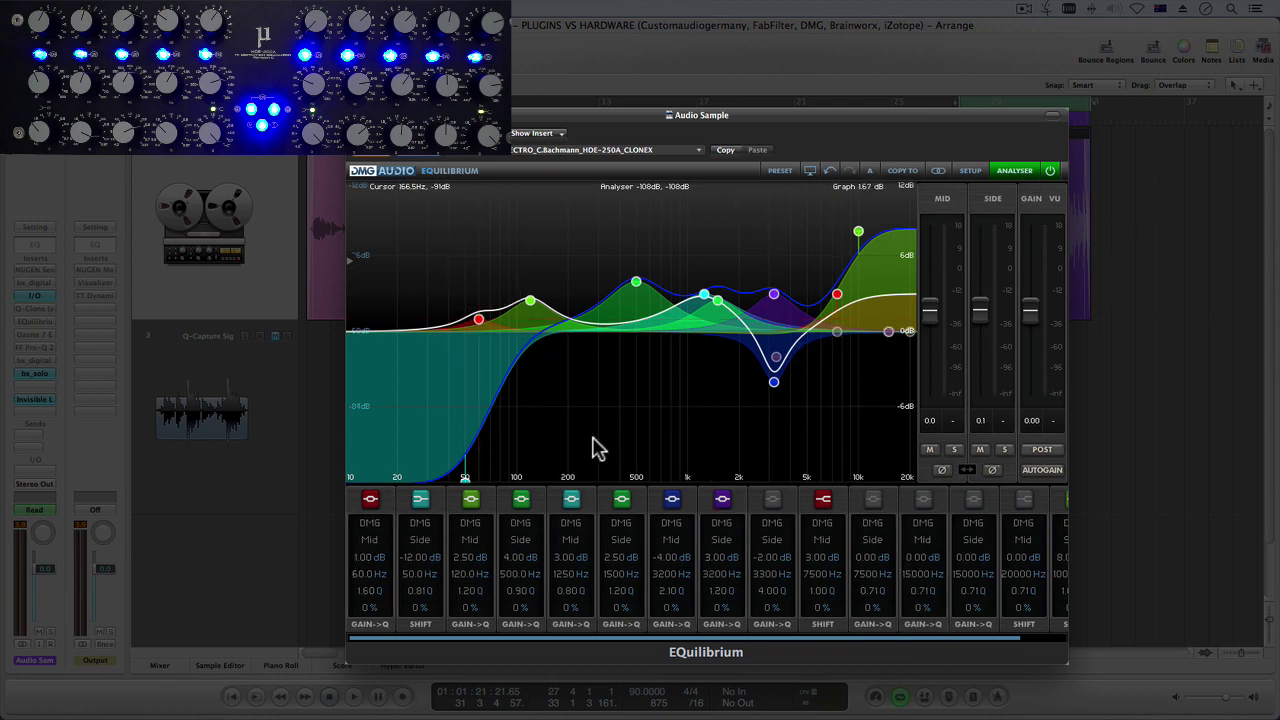
# - Check the band 2 and band 3 filter type menus, leaving both types unchanged
pyautogui.click(420, 523)
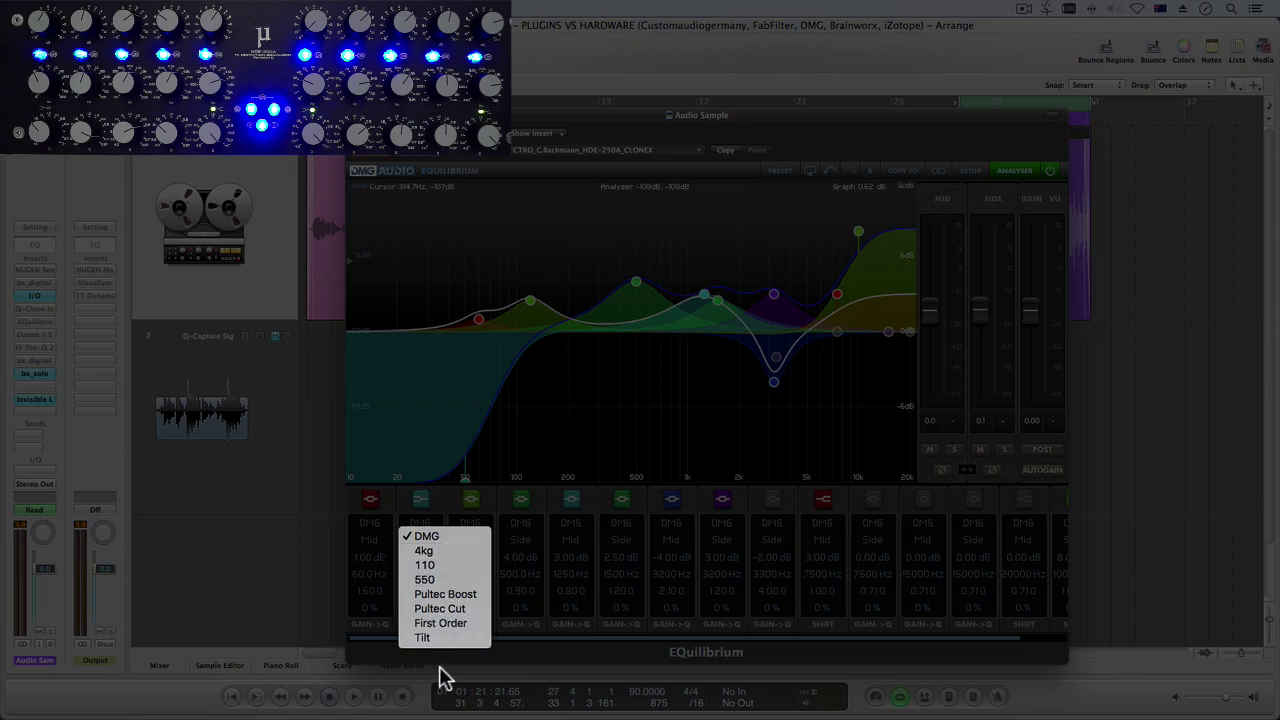
pyautogui.click(471, 523)
pyautogui.click(471, 523)
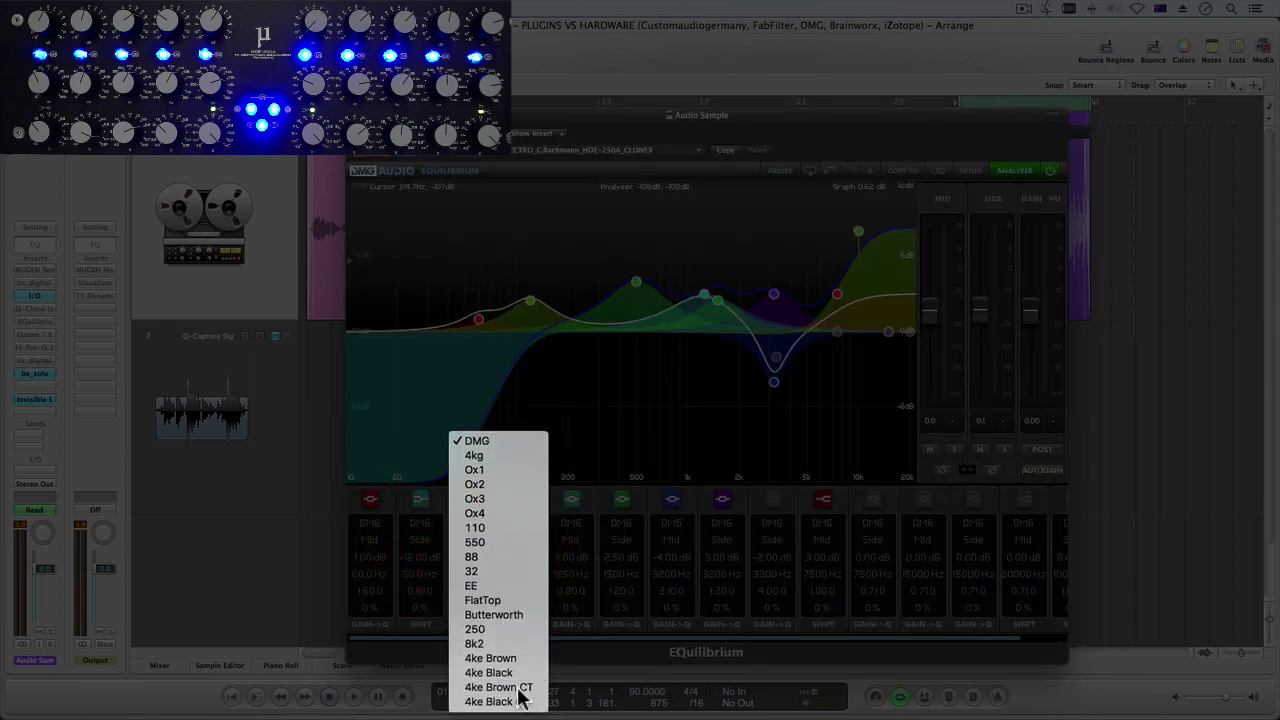
pyautogui.click(590, 510)
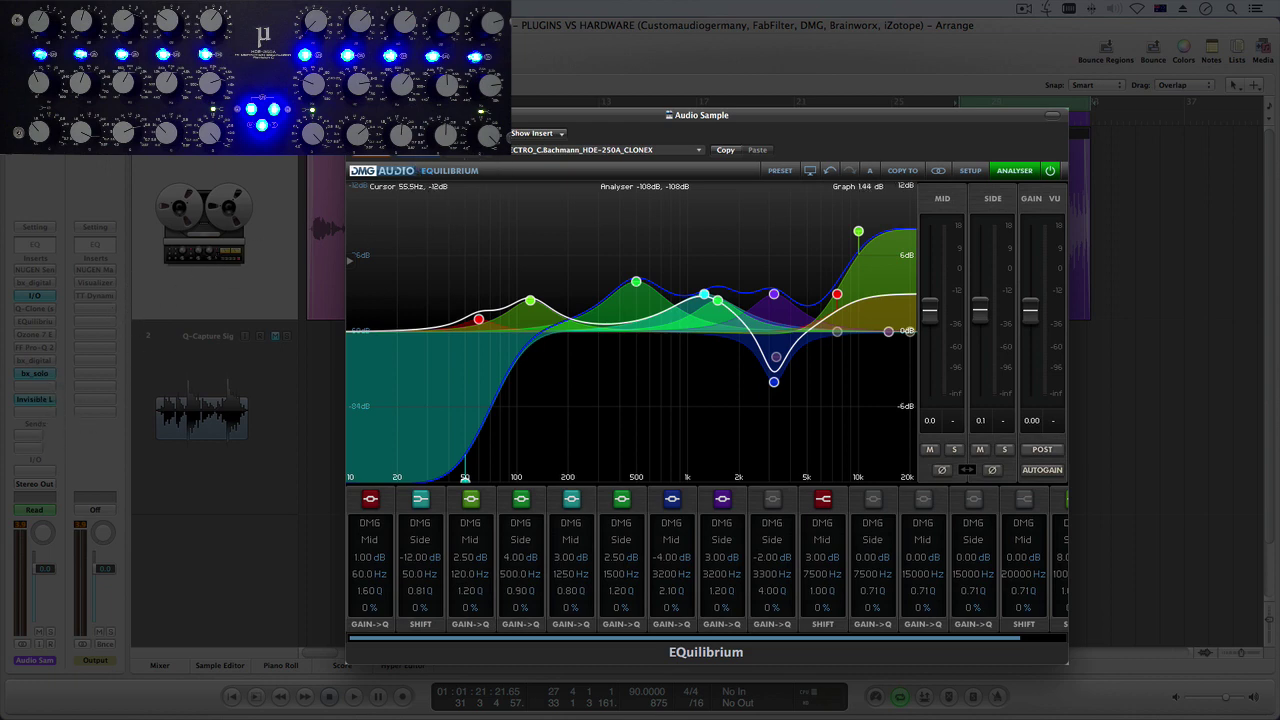
# - Load ACOUSTIC HDE-250A CLONEX in EQuilibrium, then replace it with ROCK HDE-250A CLONEX
pyautogui.moveTo(412, 132); pyautogui.dragTo(358, 157)
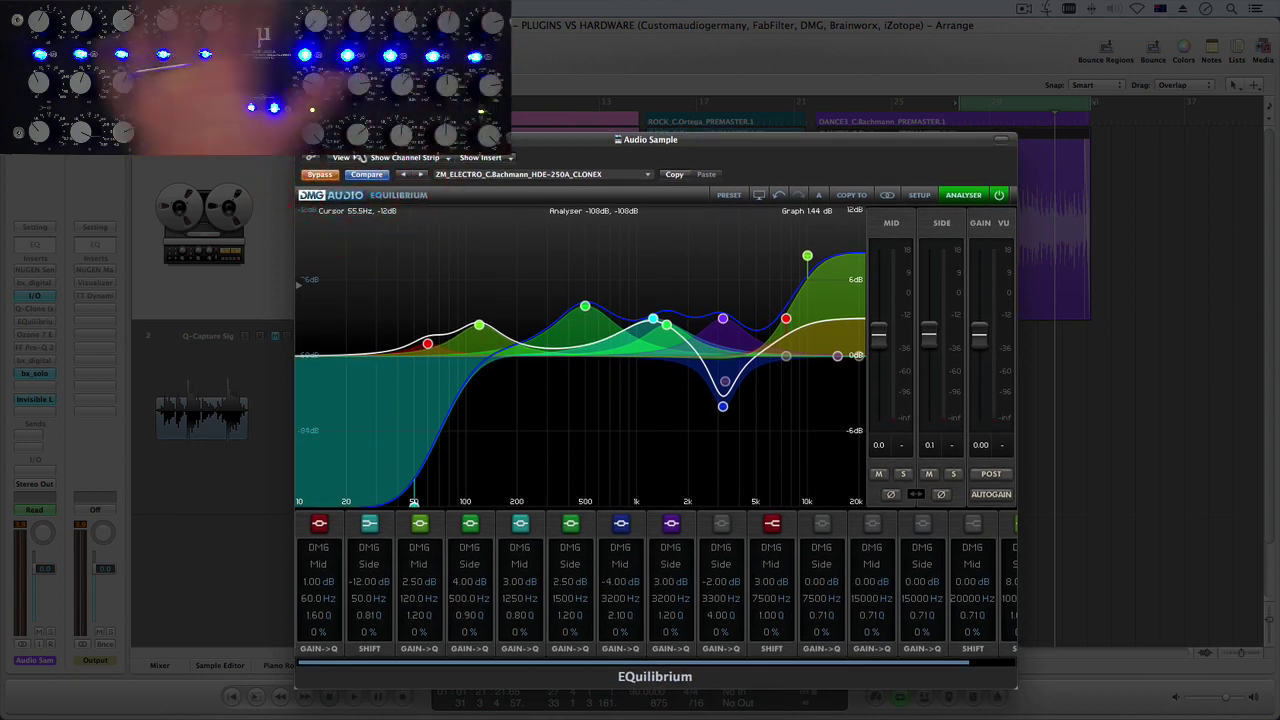
pyautogui.click(517, 181)
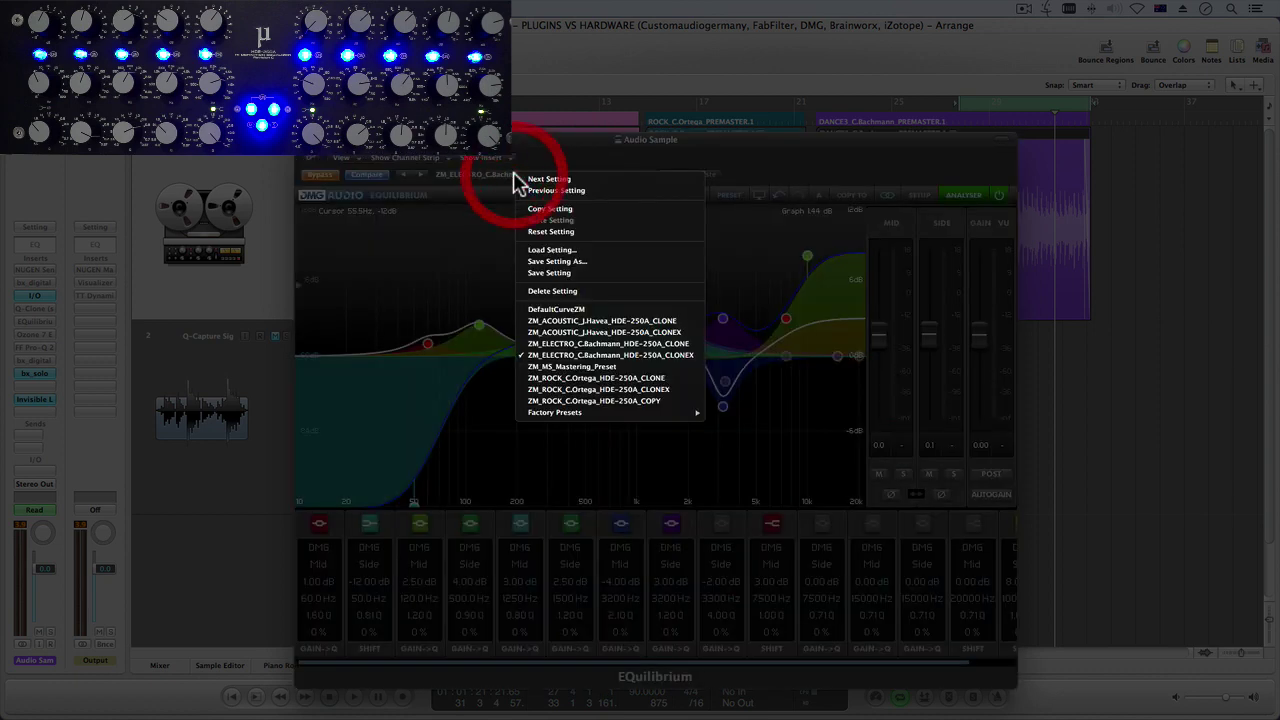
pyautogui.click(620, 332)
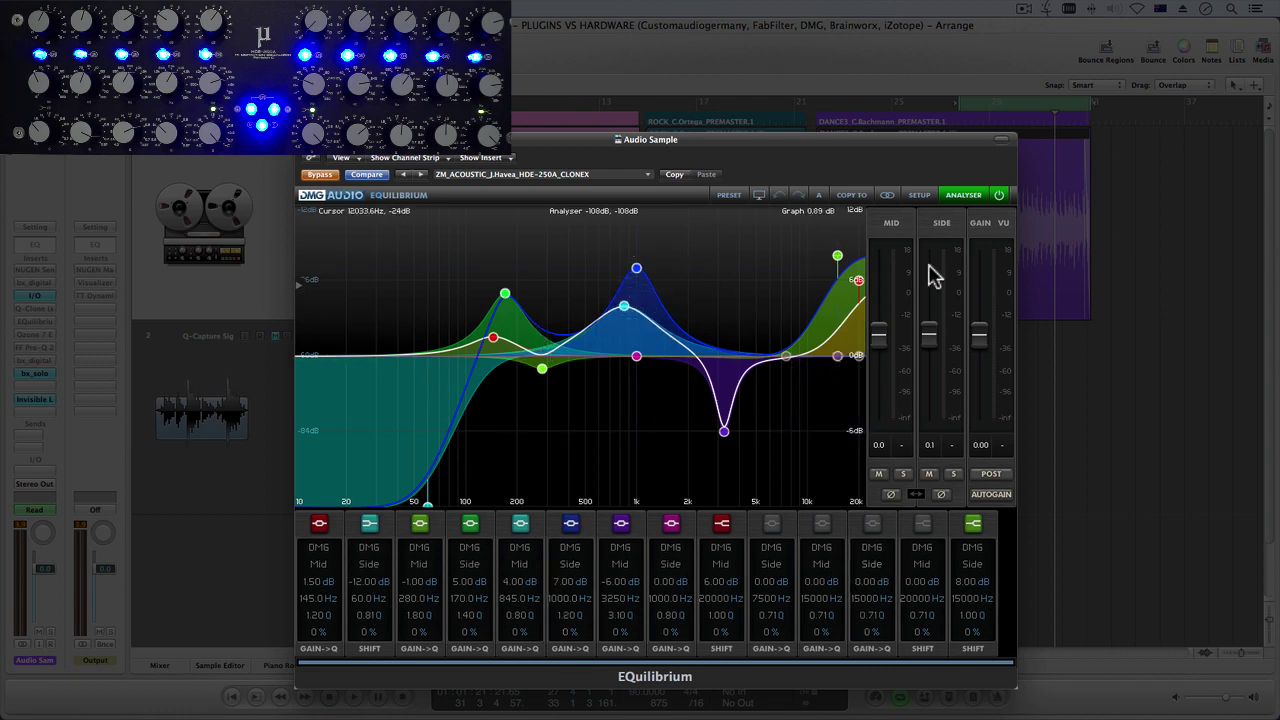
pyautogui.click(552, 175)
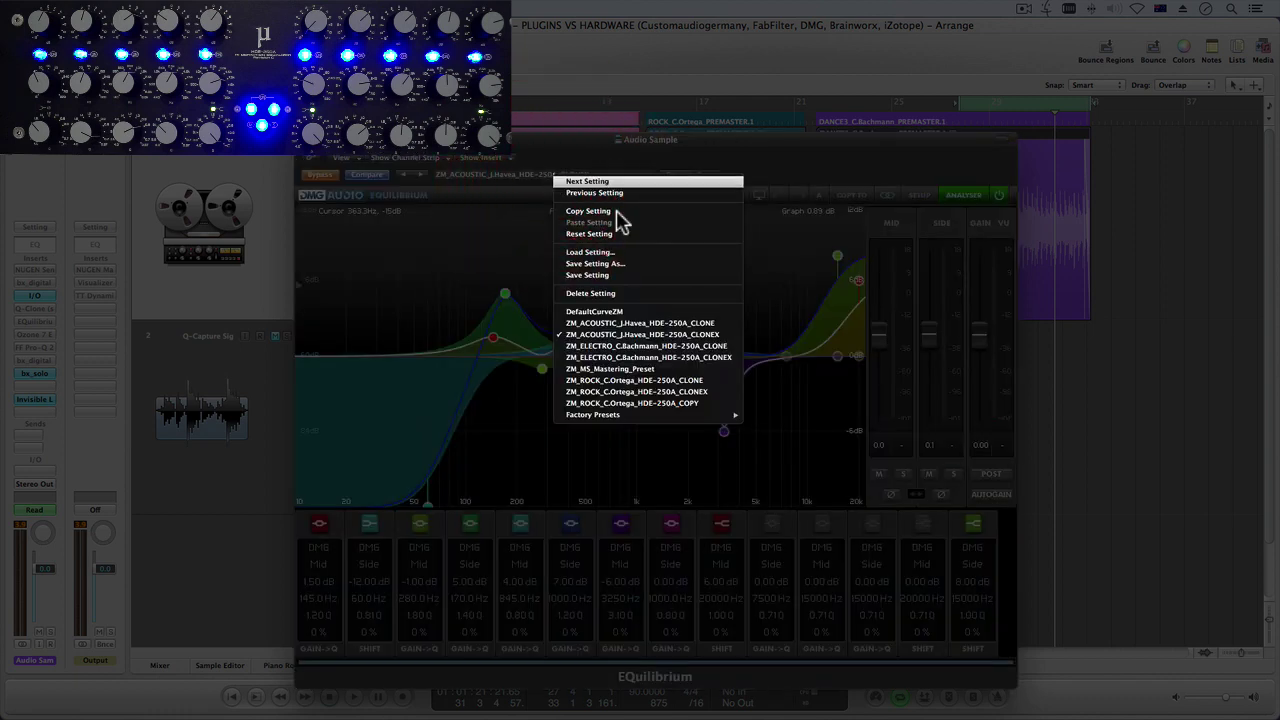
pyautogui.click(636, 393)
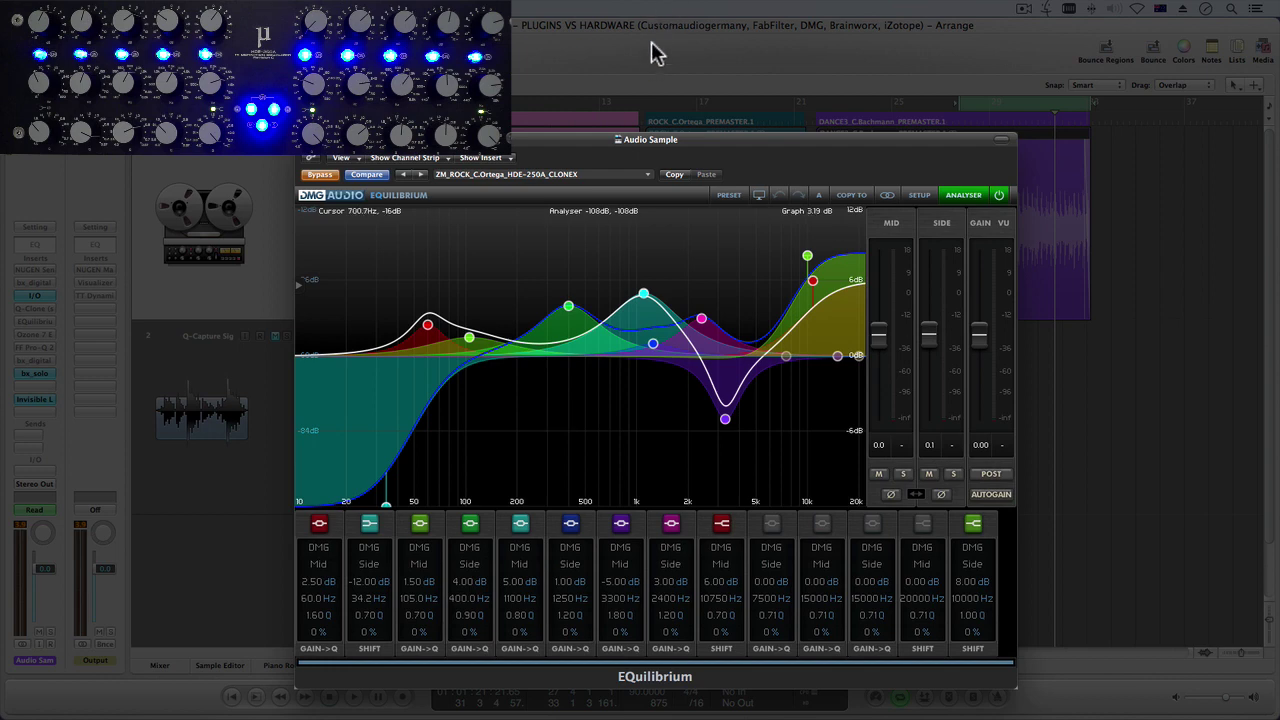
pyautogui.moveTo(706, 148); pyautogui.dragTo(749, 231)
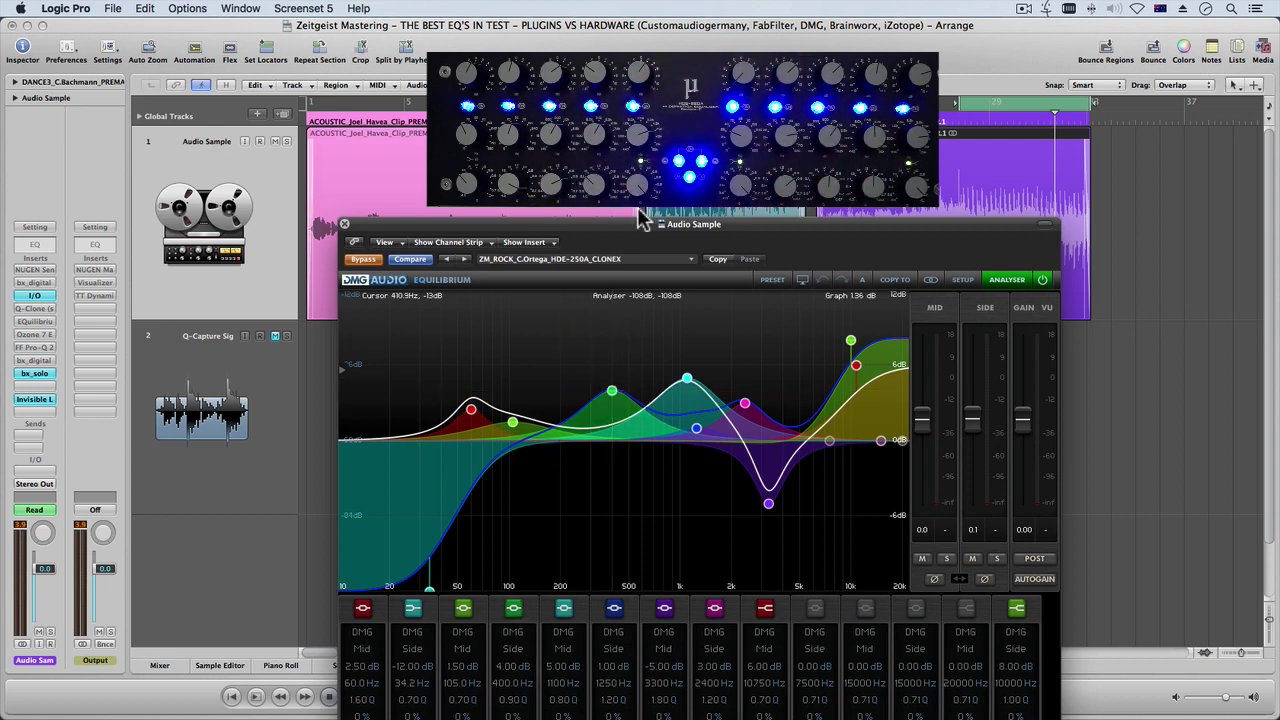
pyautogui.moveTo(640, 222); pyautogui.dragTo(755, 227)
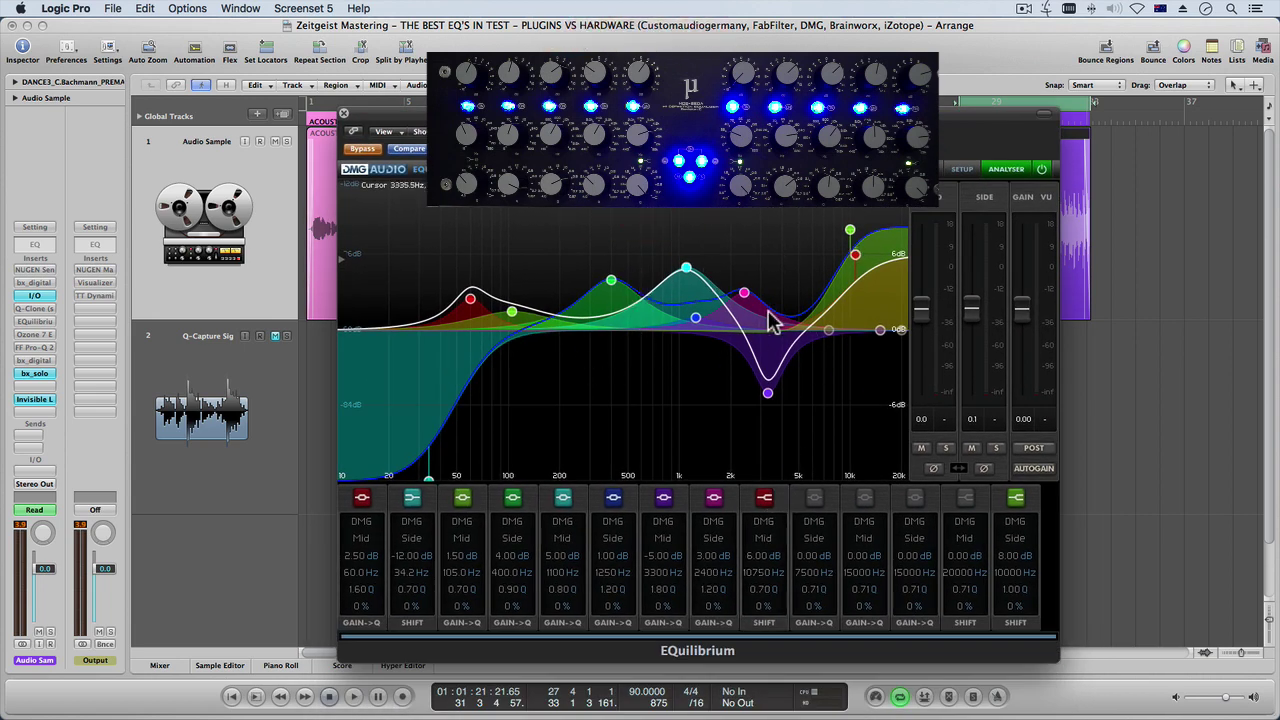
pyautogui.click(744, 292)
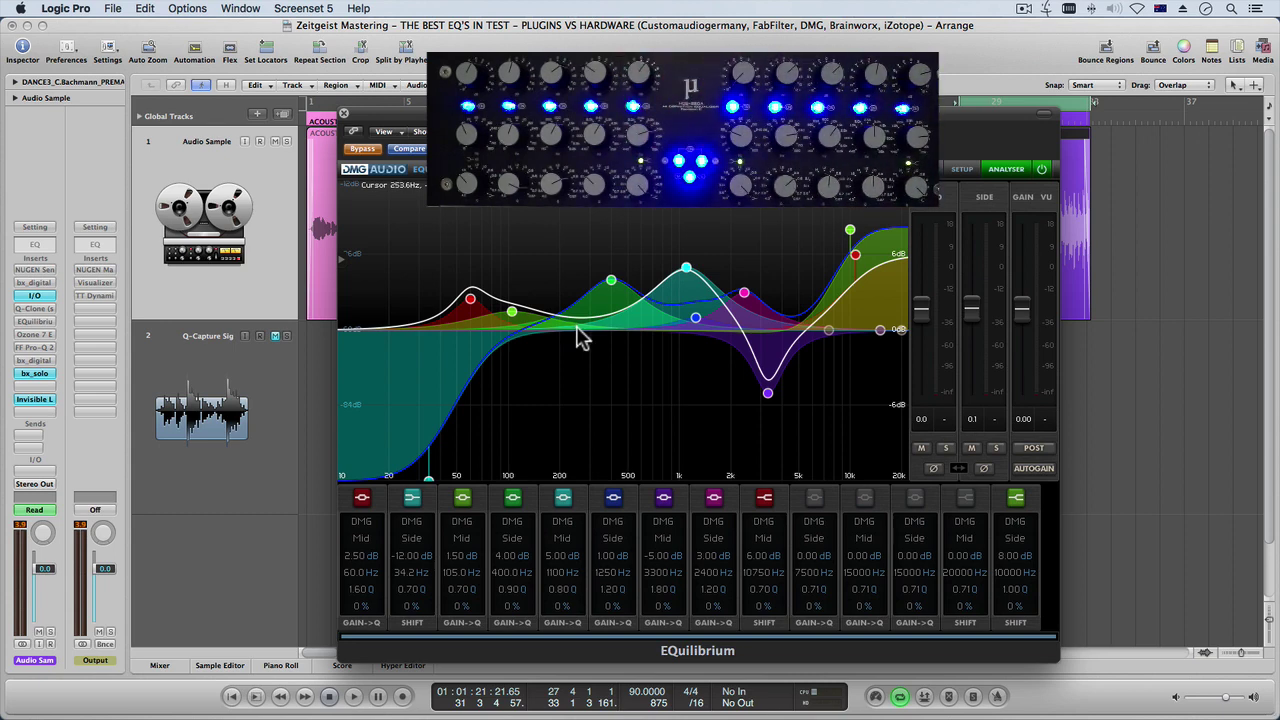
# - Close the EQuilibrium plugin window to reveal the three premaster regions
pyautogui.click(345, 115)
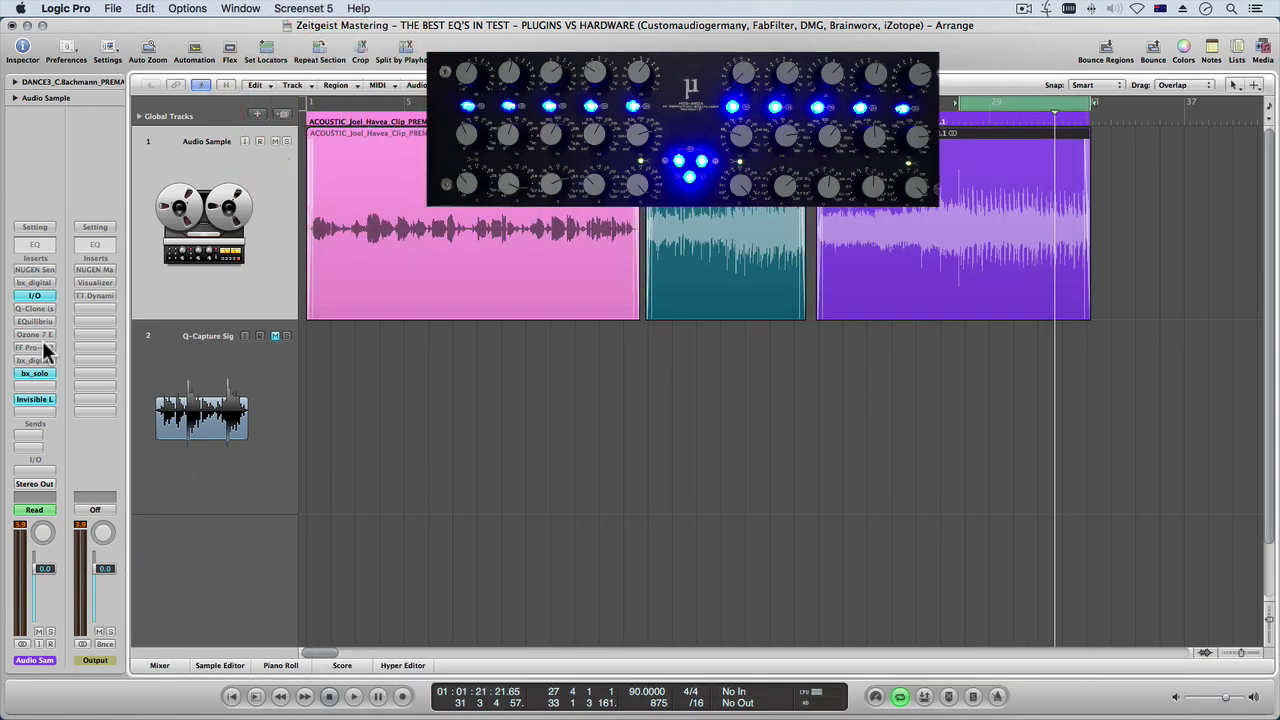